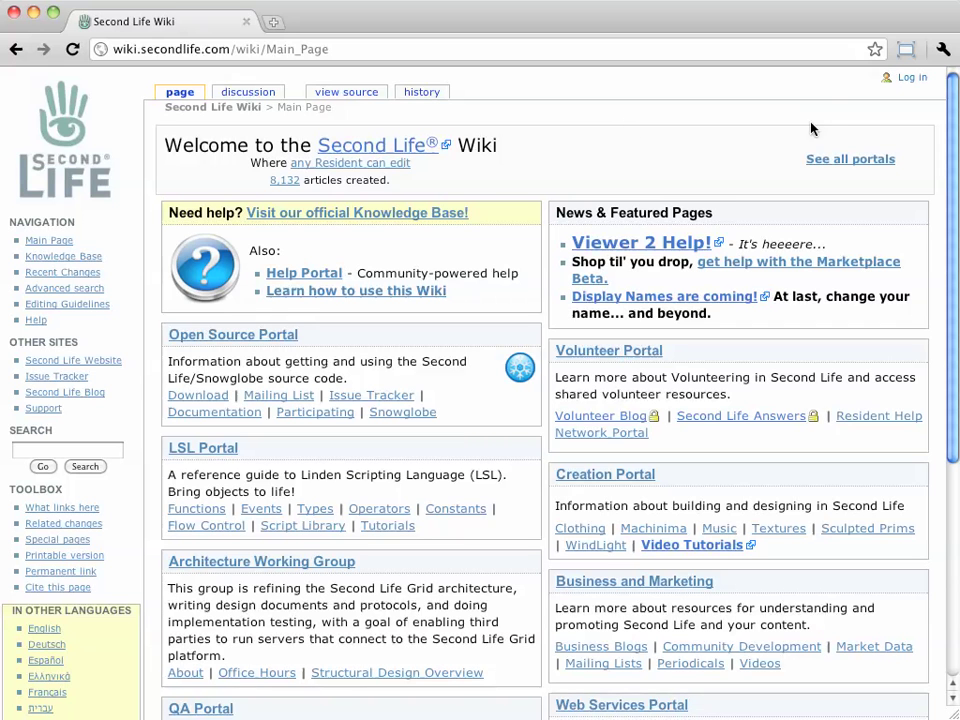
# Log in to the wiki with the account username and password, allowing keychain access and remembering the login on this computer
pyautogui.click(911, 79)
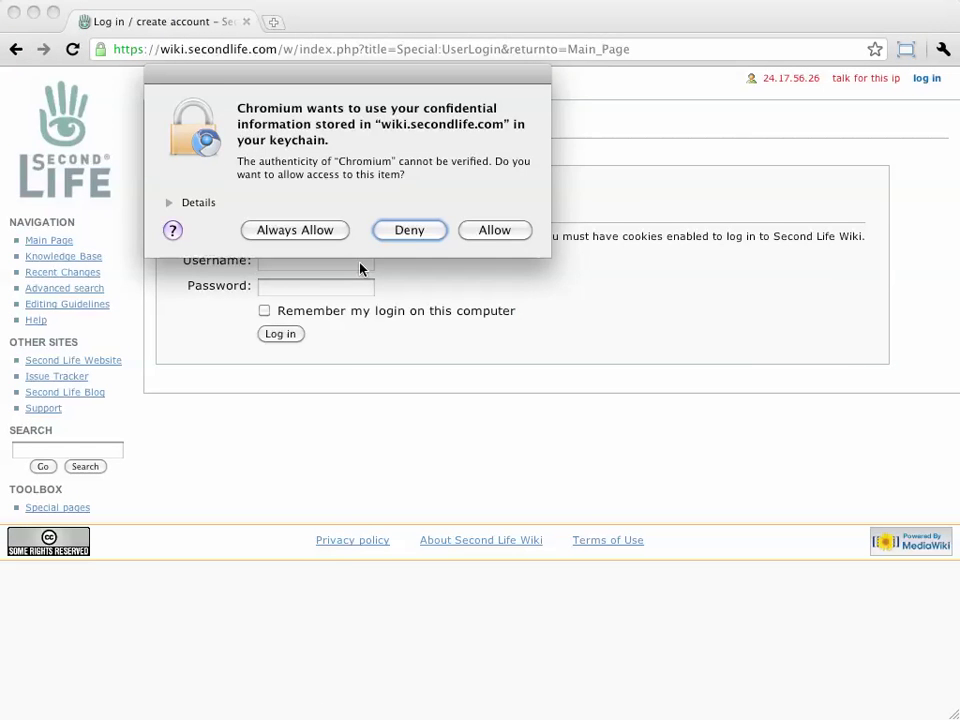
pyautogui.click(317, 232)
pyautogui.click(314, 262)
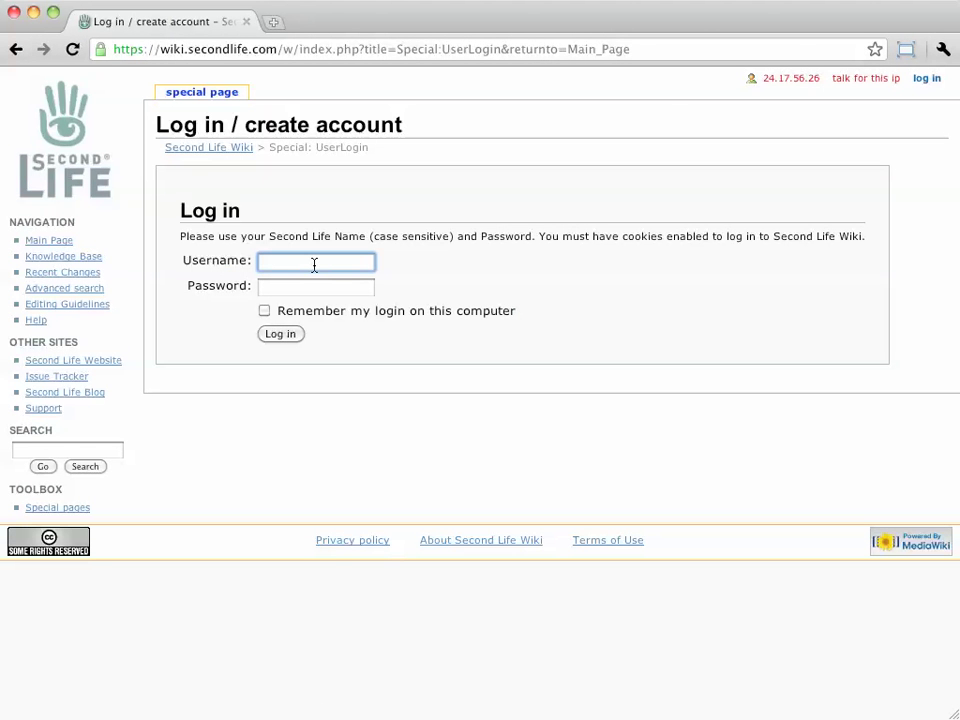
pyautogui.press('Tab')
pyautogui.write('*')
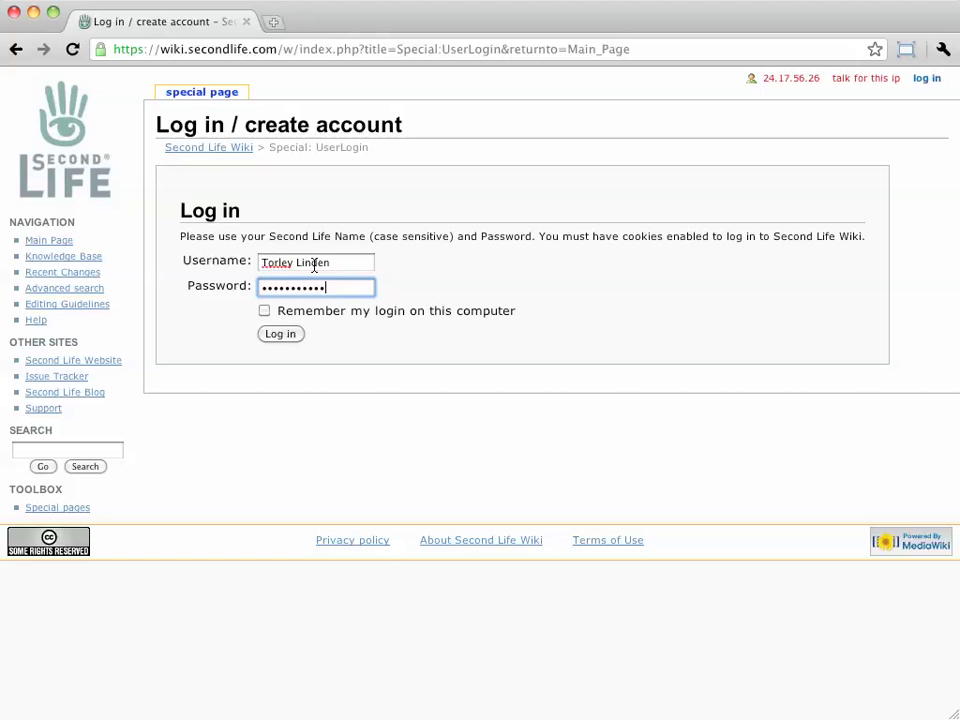
pyautogui.click(265, 311)
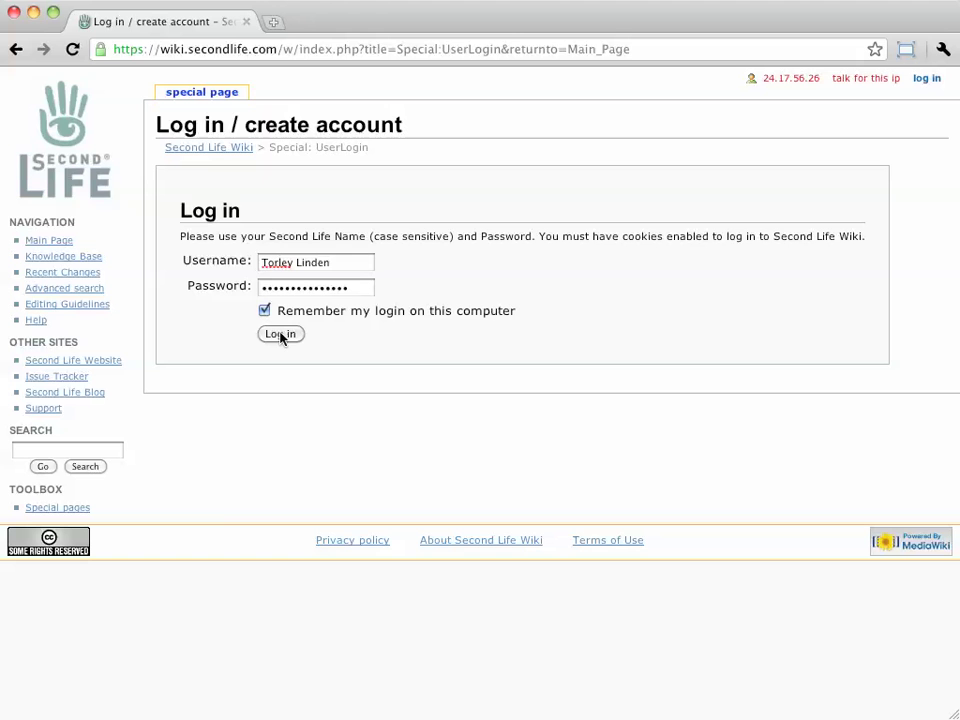
pyautogui.click(280, 335)
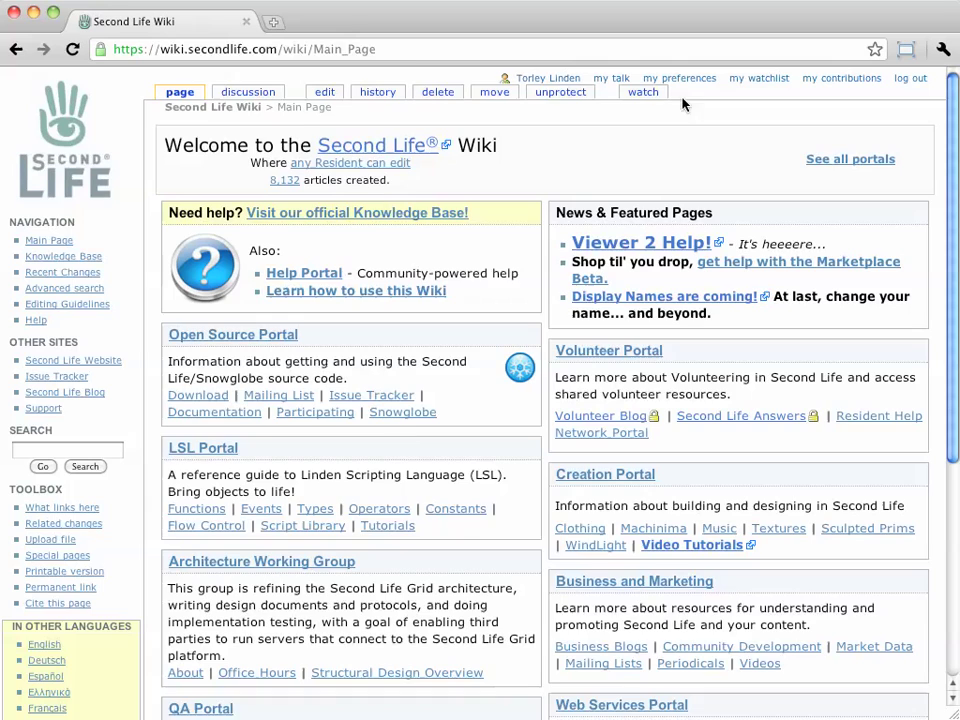
# Look over the logged-in account's user page and return to the wiki's main page
pyautogui.click(546, 85)
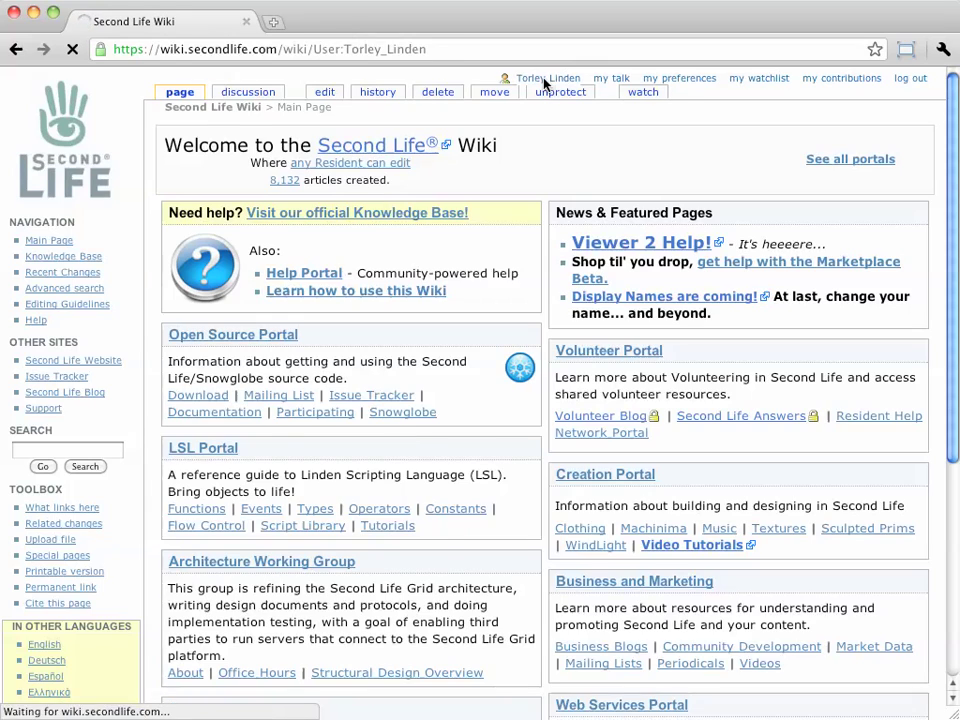
pyautogui.scroll(-10, 393, 314)
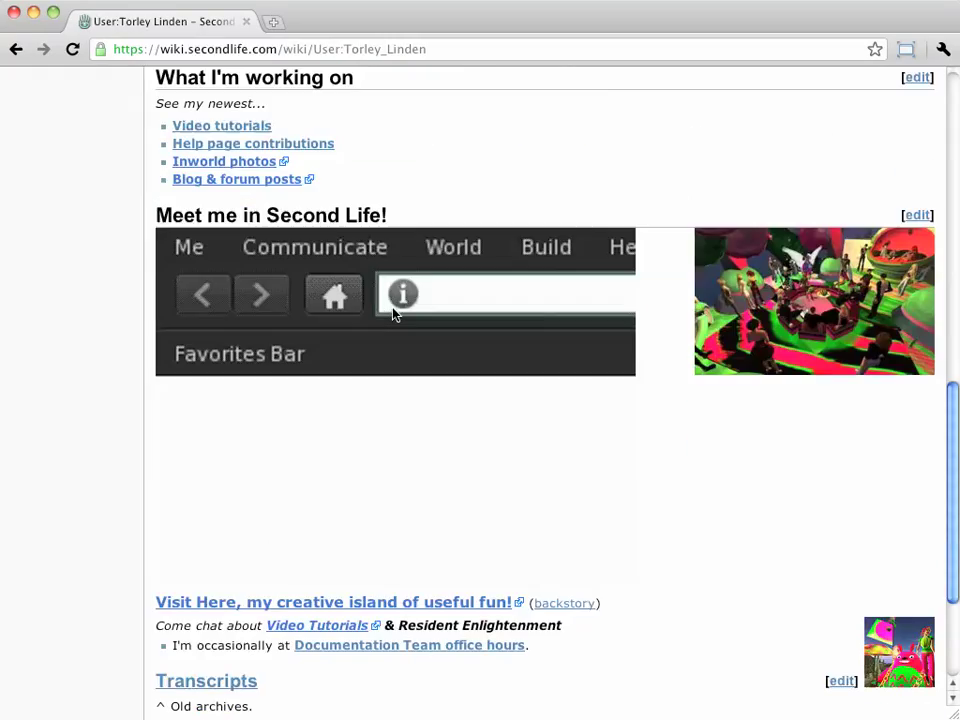
pyautogui.scroll(10, 393, 314)
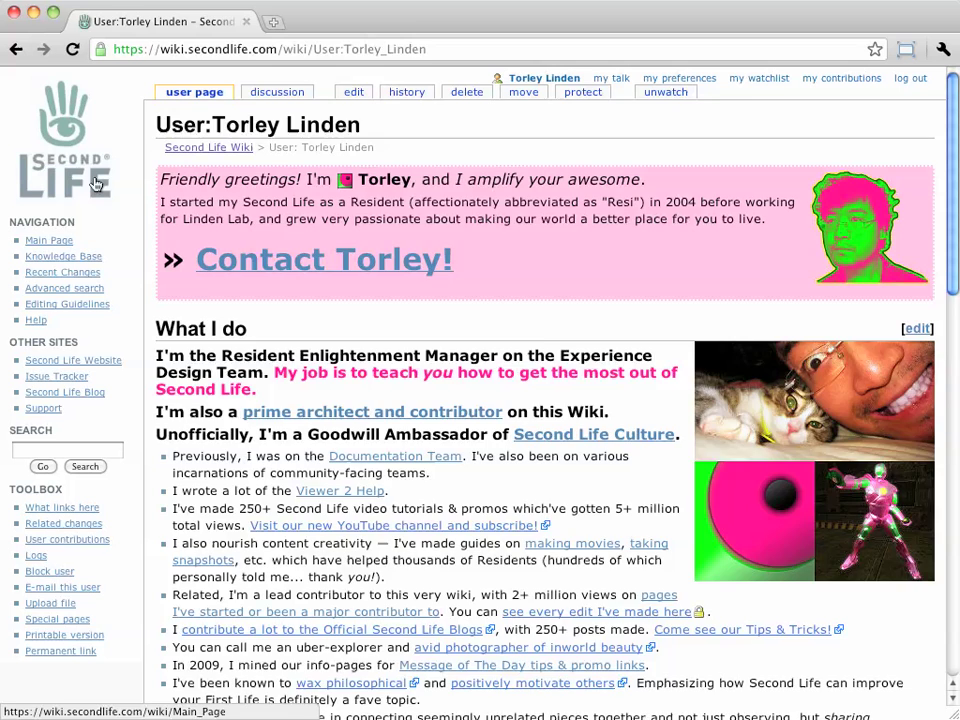
pyautogui.click(70, 140)
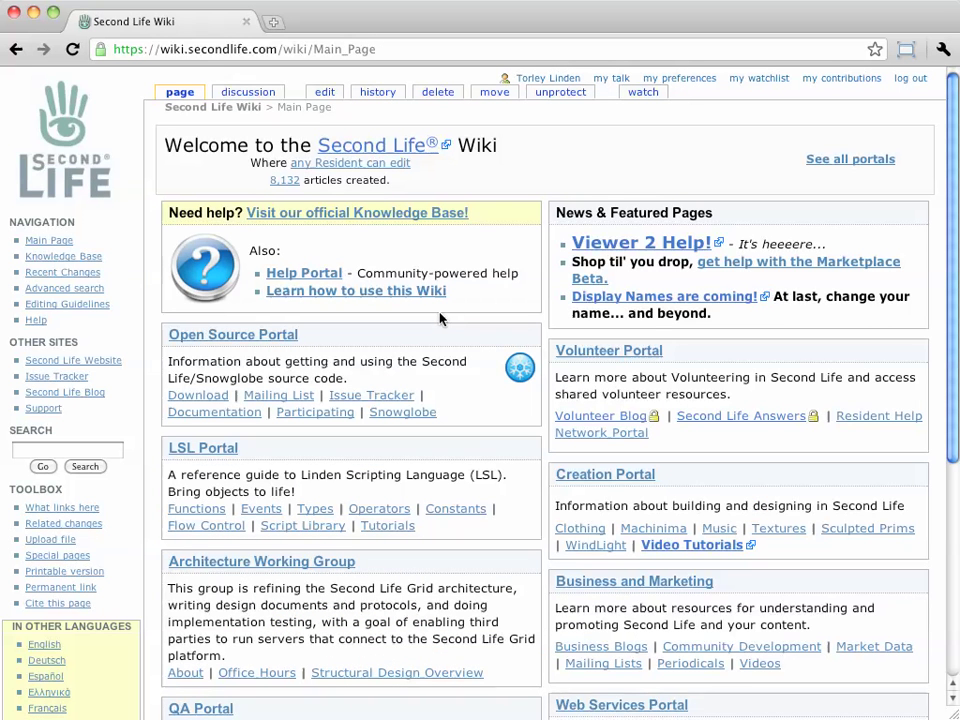
# Search the wiki for "debug settings" and open the Debug Settings article from the results
pyautogui.click(101, 449)
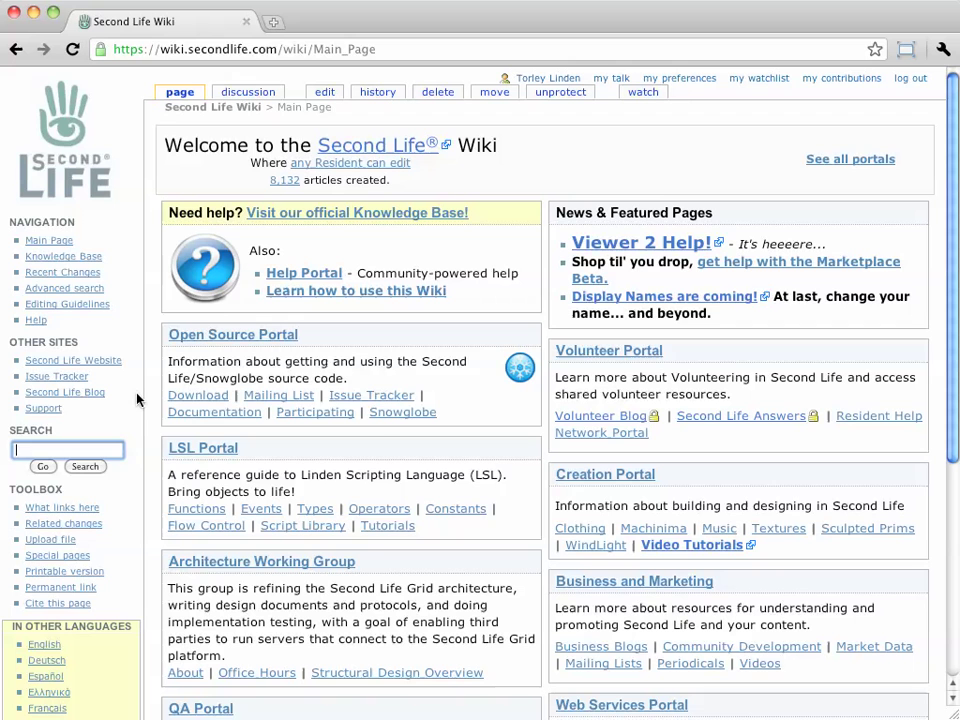
pyautogui.write('debug settings')
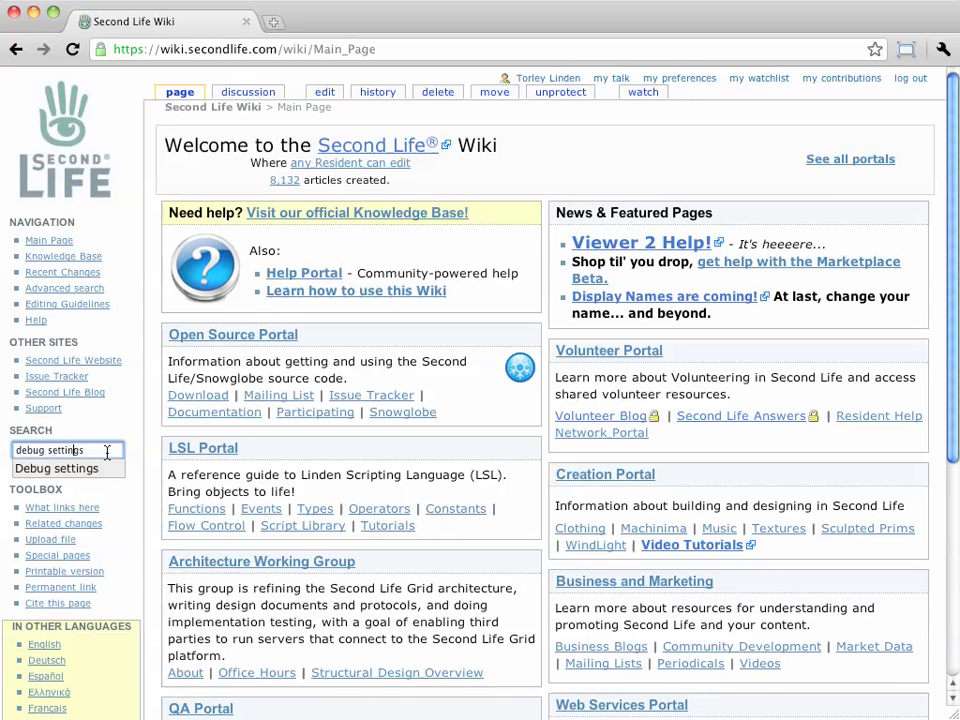
pyautogui.click(118, 439)
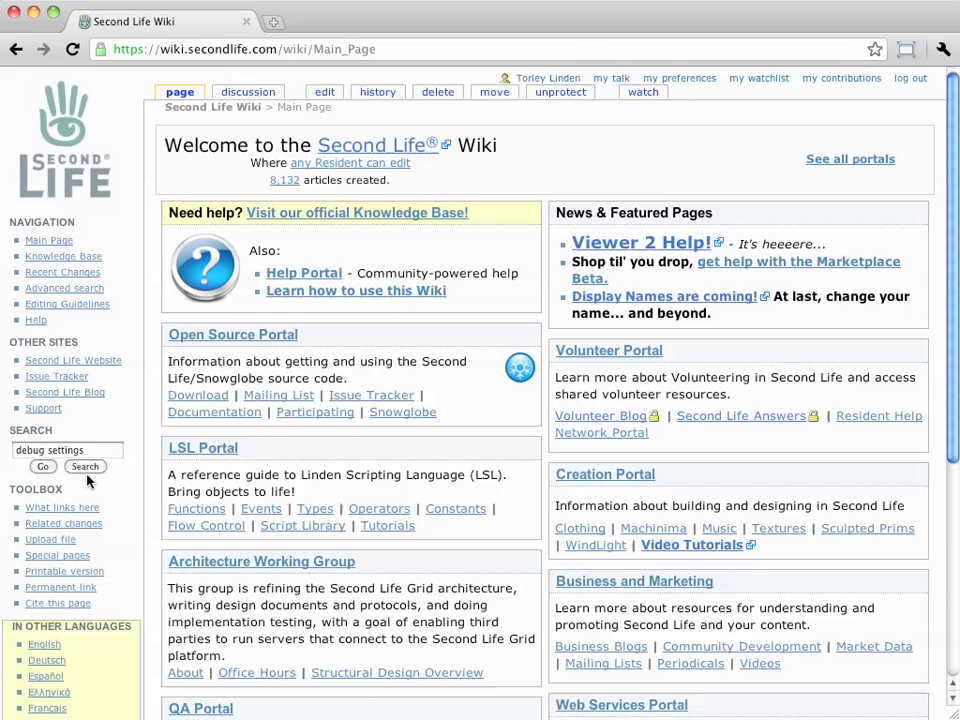
pyautogui.click(85, 467)
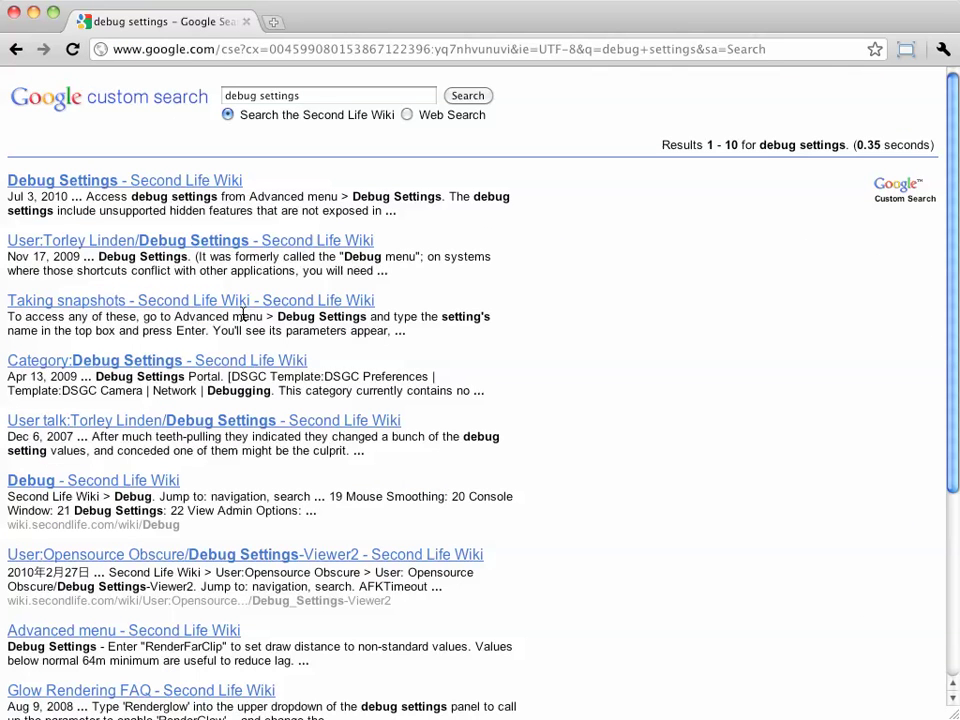
pyautogui.scroll(-3, 242, 330)
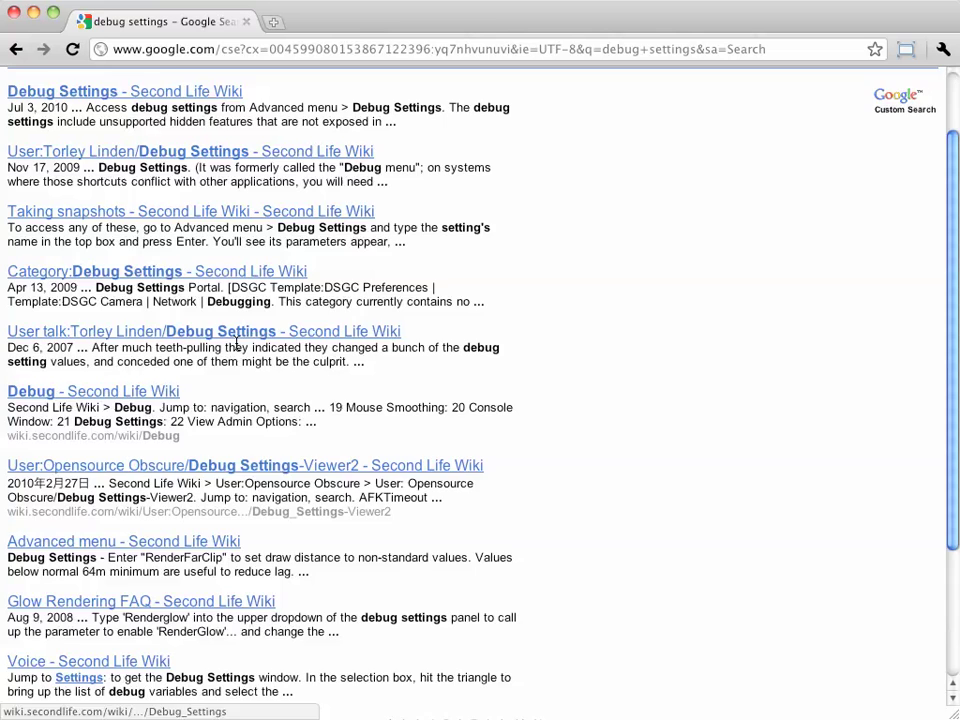
pyautogui.scroll(3, 237, 344)
pyautogui.click(181, 185)
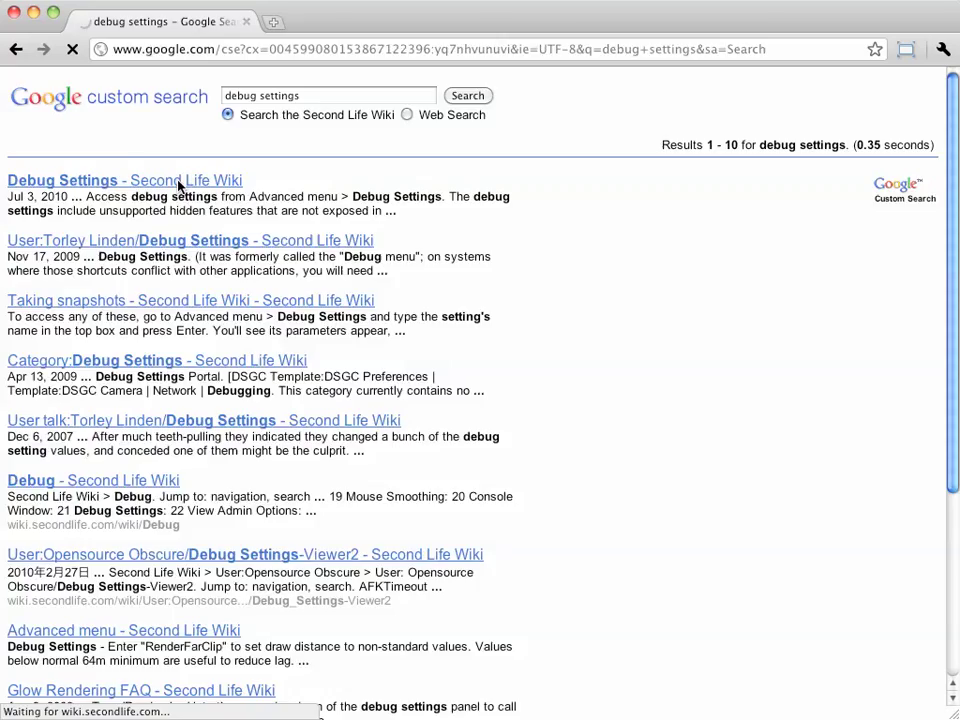
# Skim the article's alphabetical settings tables and return to its beginning
pyautogui.scroll(-20, 340, 452)
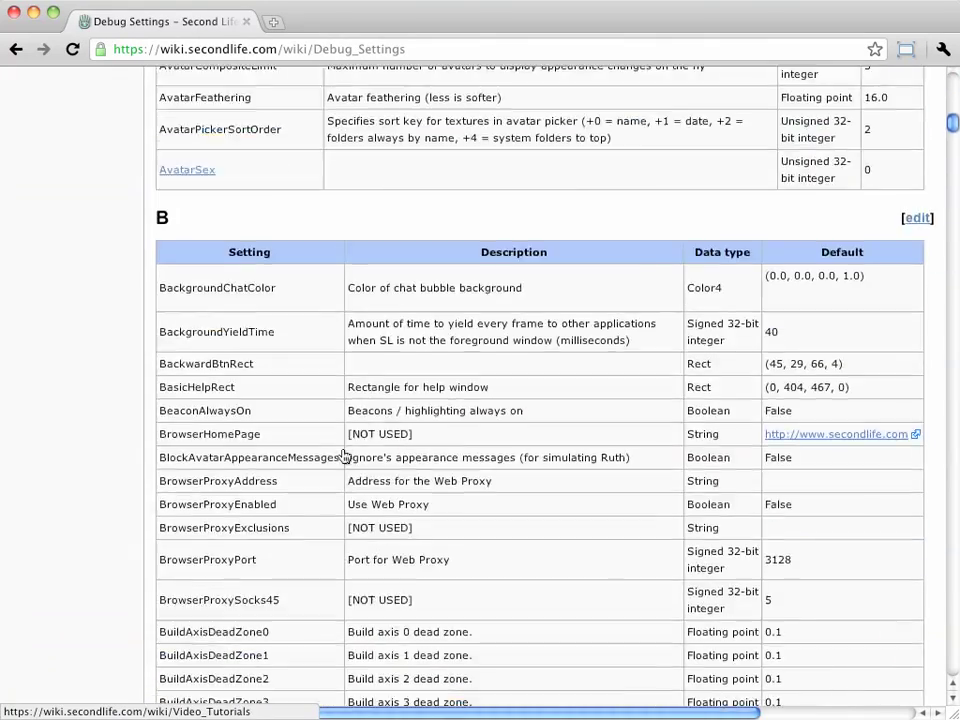
pyautogui.scroll(-20, 343, 456)
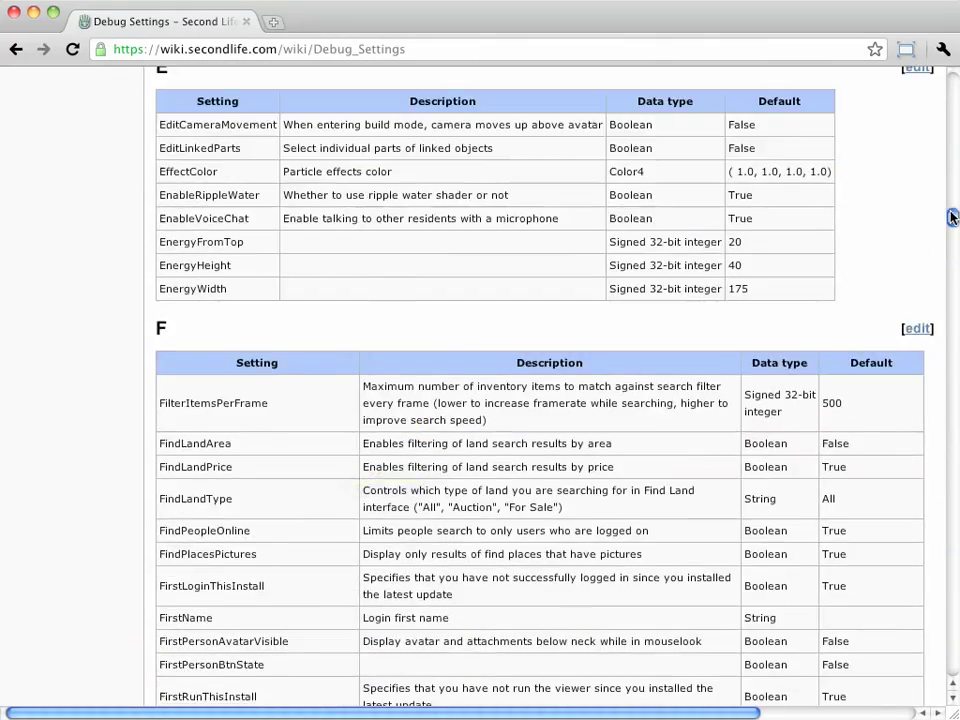
pyautogui.moveTo(952, 216); pyautogui.dragTo(900, 58)
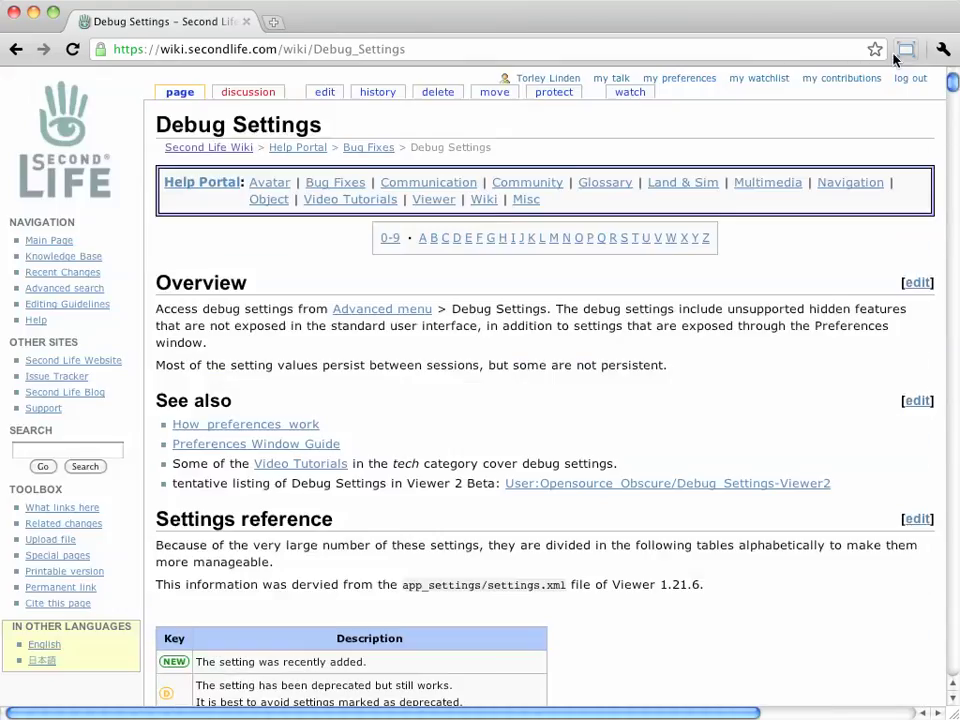
# Open the Debug Settings page source, examine its markup from the Overview heading through the section A table, and return to the article
pyautogui.click(326, 93)
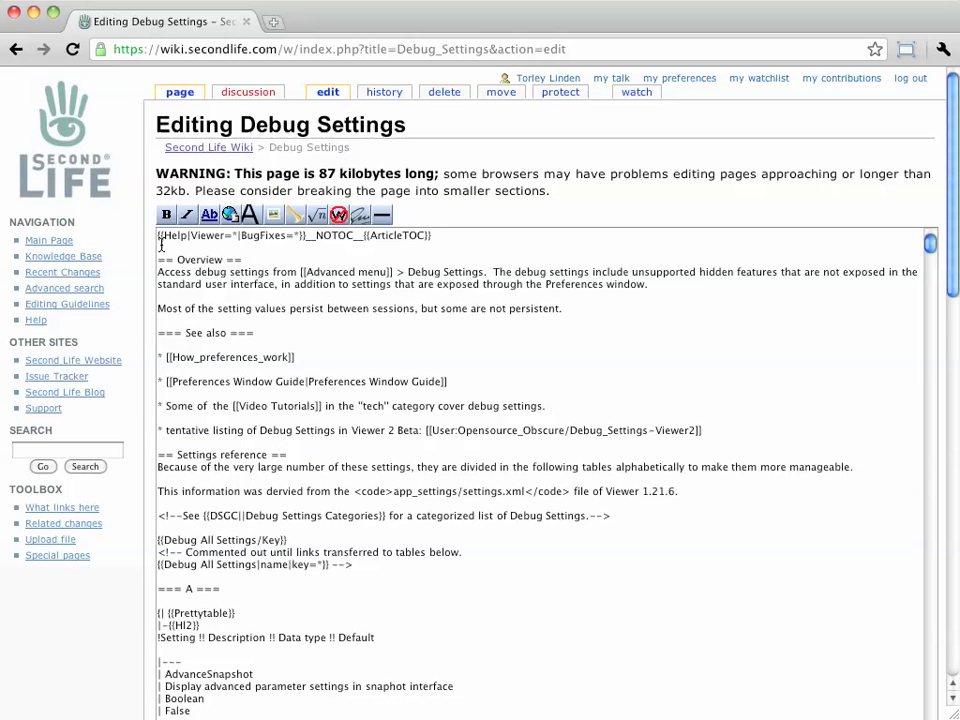
pyautogui.click(158, 240)
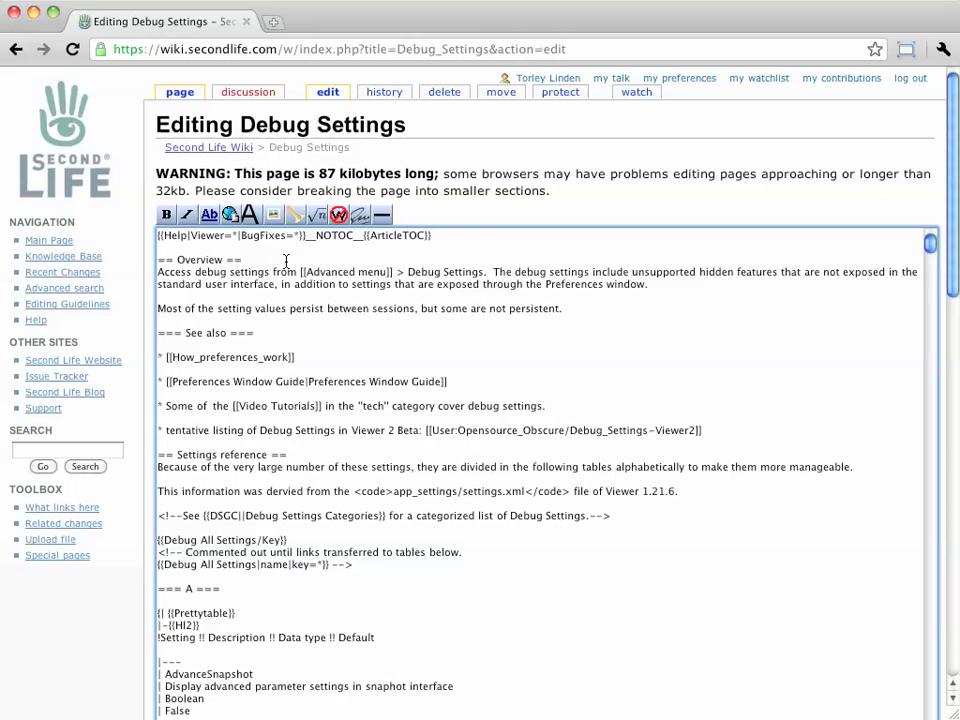
pyautogui.scroll(-10, 296, 336)
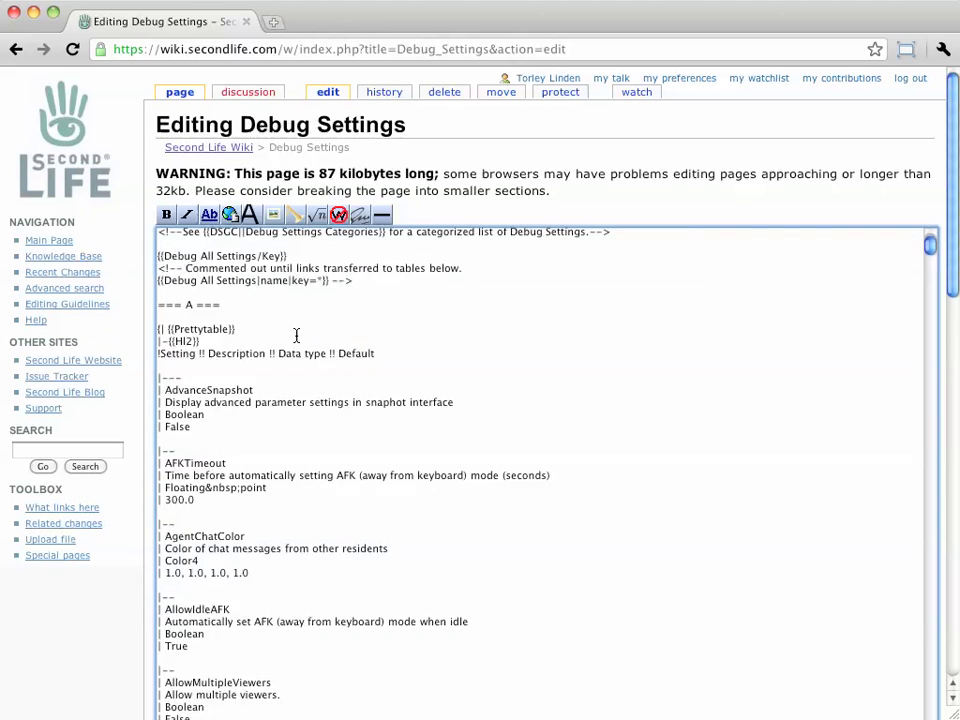
pyautogui.scroll(-7, 296, 336)
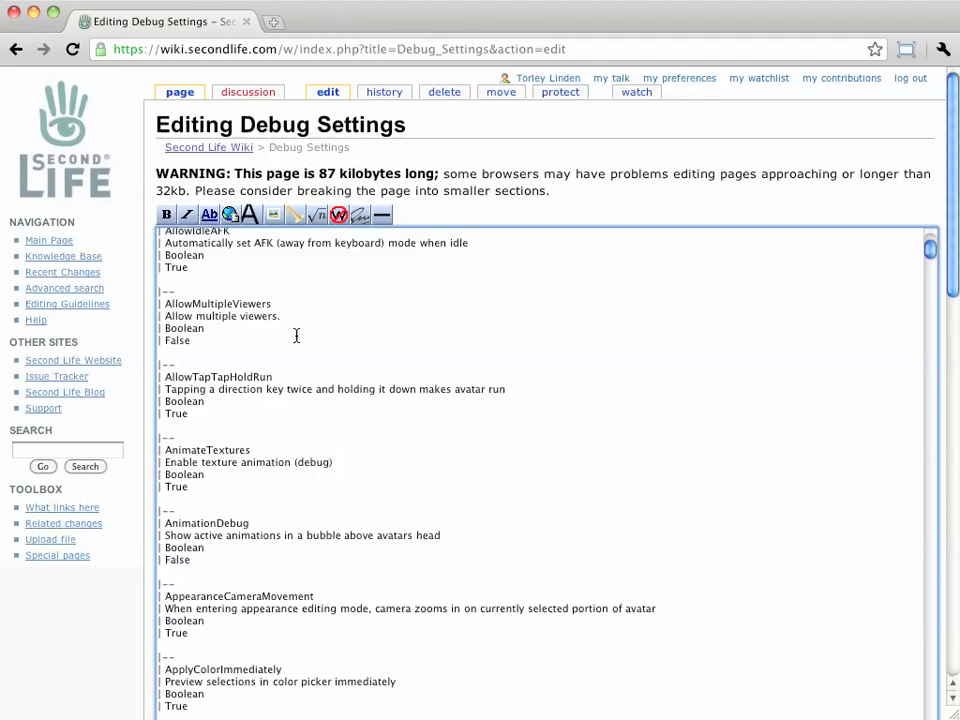
pyautogui.scroll(-1, 296, 336)
pyautogui.scroll(15, 180, 315)
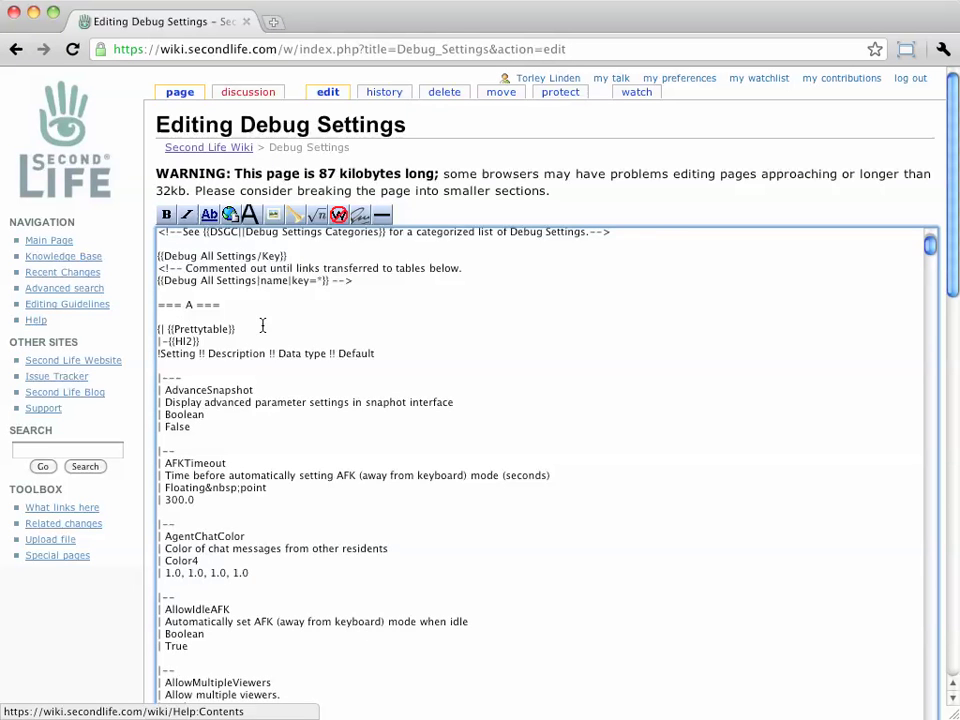
pyautogui.scroll(10, 270, 340)
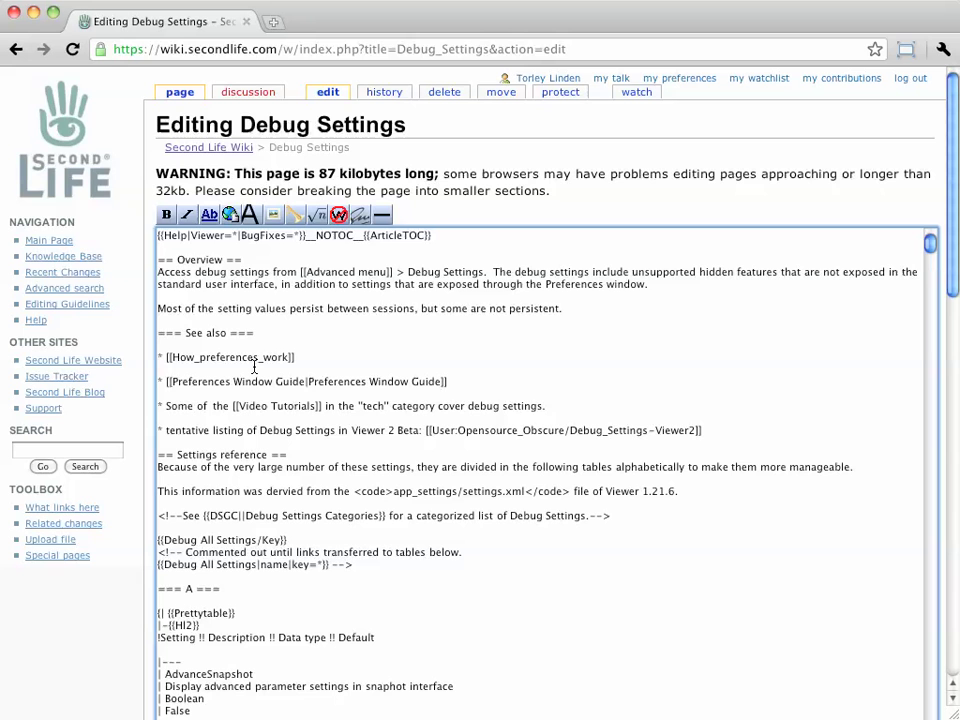
pyautogui.keyDown('shift'); pyautogui.click(163, 259); pyautogui.keyUp('shift')
pyautogui.click(226, 262)
pyautogui.click(16, 48)
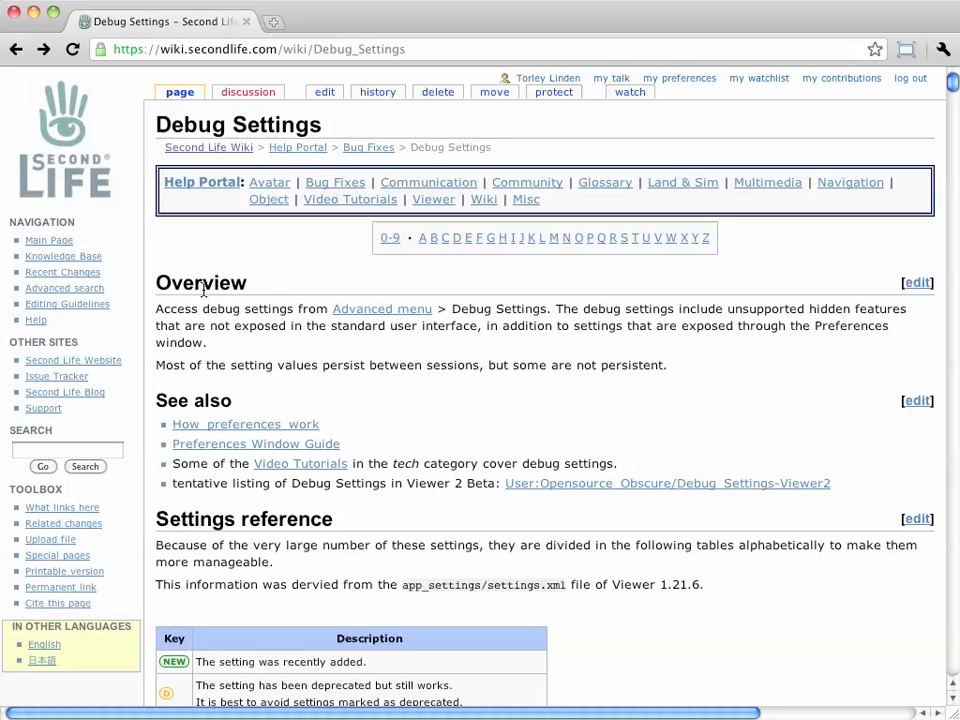
# Reopen the page source for editing and insert "ohai thar testing" with blank lines above the Help template line
pyautogui.click(68, 50)
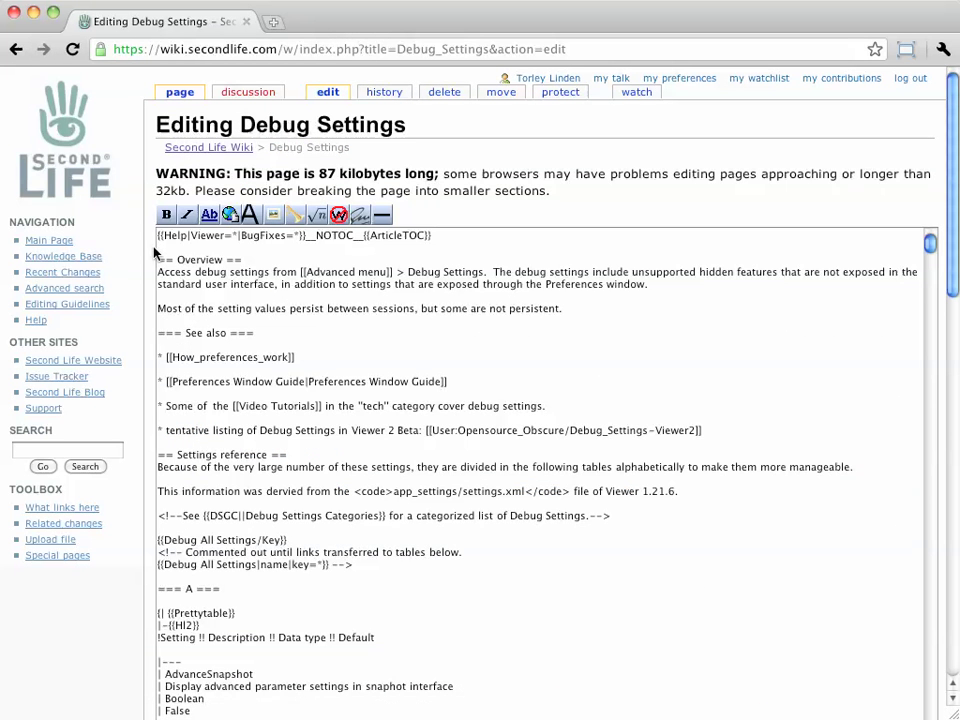
pyautogui.click(160, 236)
pyautogui.press('Return')
pyautogui.press('Return')
pyautogui.press('Return')
pyautogui.press('Up')
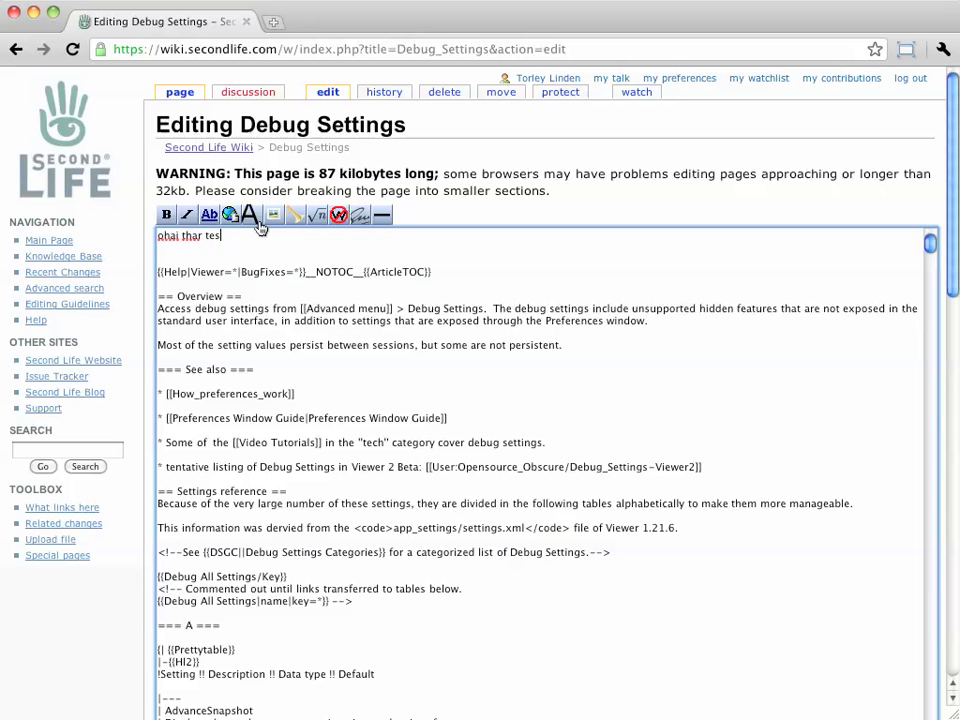
pyautogui.write('ohai thar testing')
# Format the word "testing" as bold and the word "thar" as italic in the new first line
pyautogui.doubleClick(220, 236)
pyautogui.click(167, 215)
pyautogui.doubleClick(193, 236)
pyautogui.click(187, 215)
# Save the edited Debug Settings page without a summary
pyautogui.scroll(-15, 118, 611)
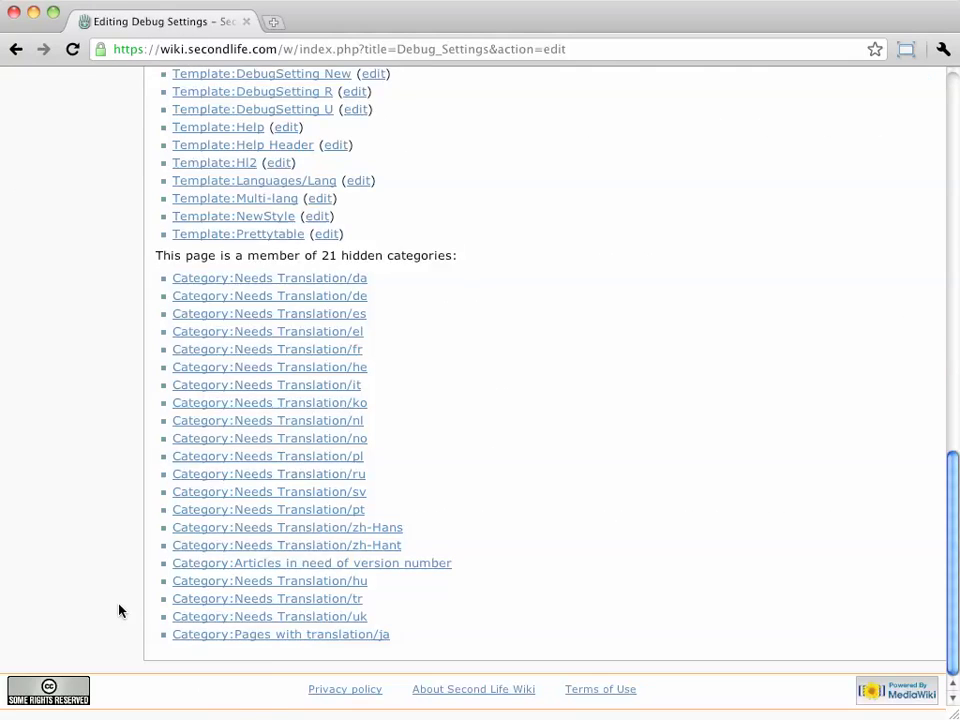
pyautogui.scroll(10, 118, 611)
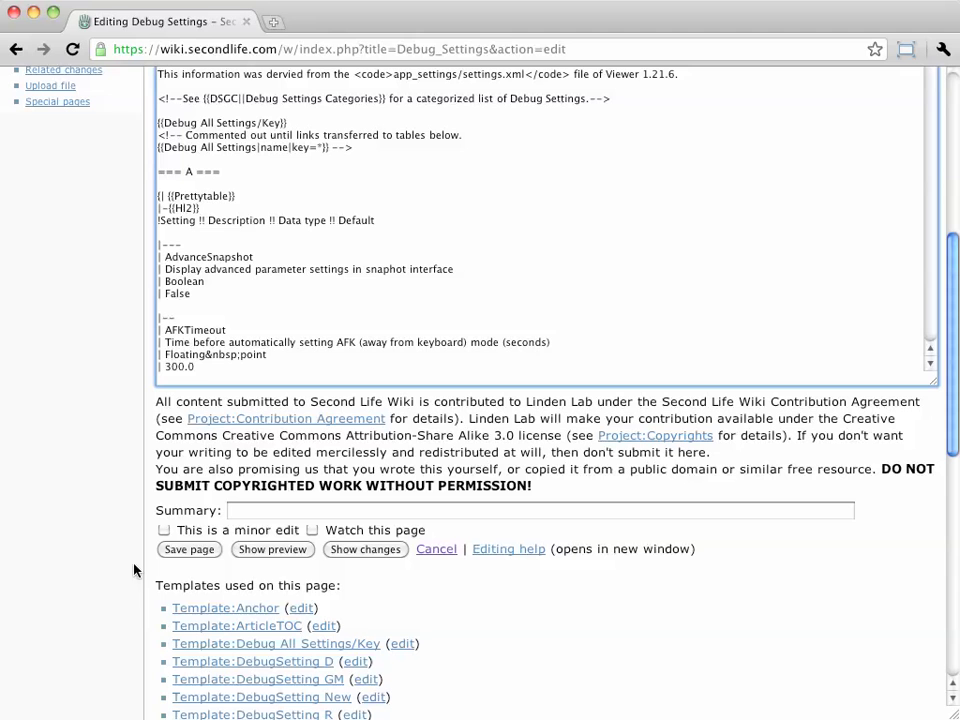
pyautogui.click(208, 554)
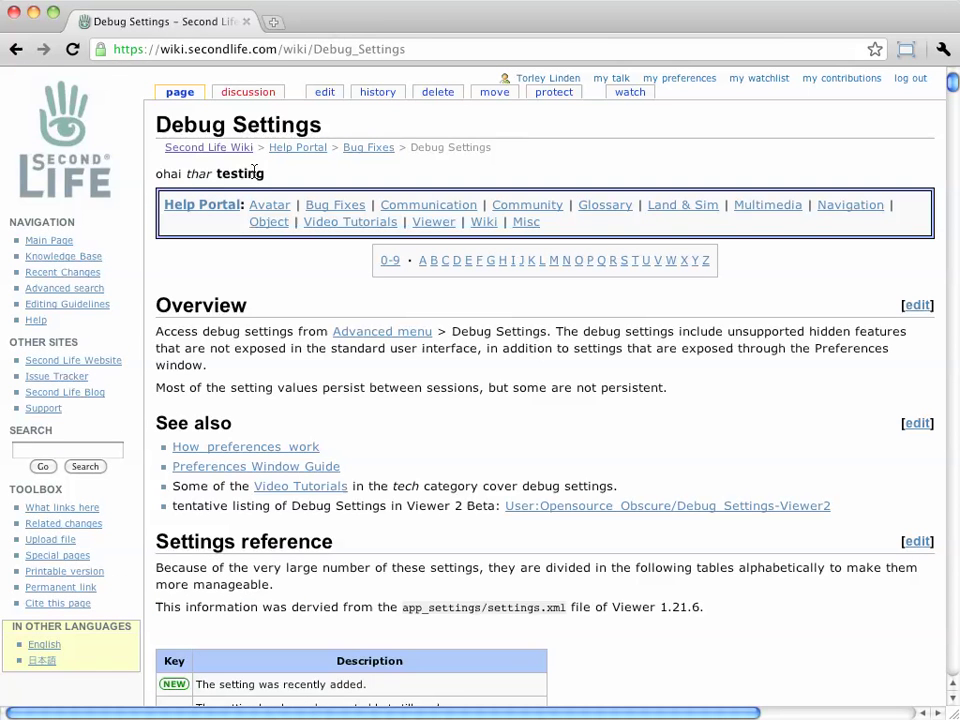
pyautogui.click(325, 100)
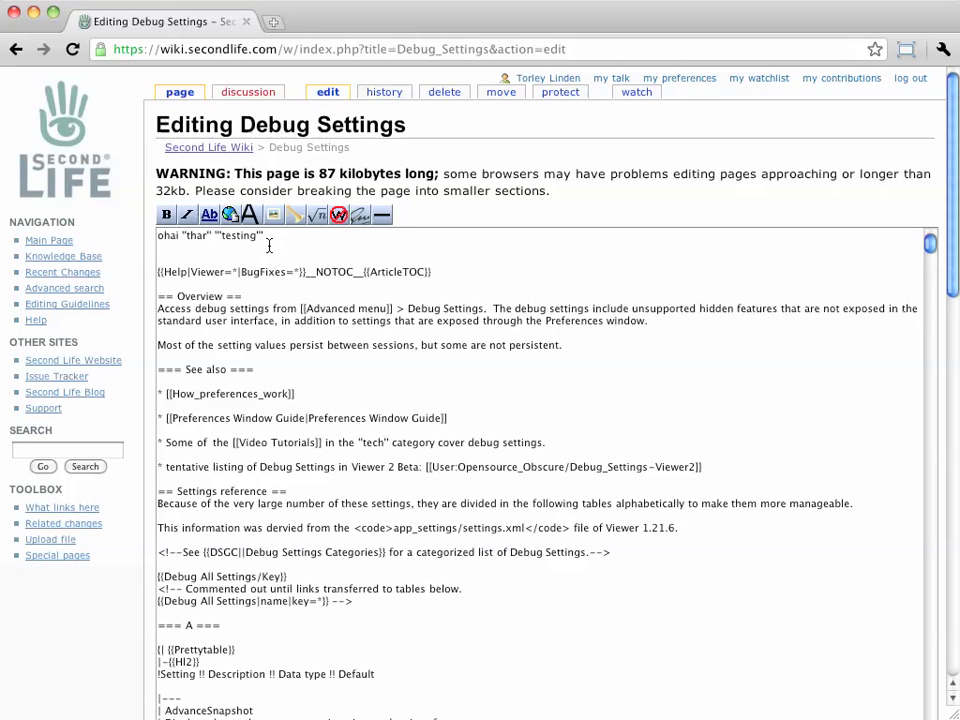
pyautogui.press('super+shift+Down')
pyautogui.press('BackSpace')
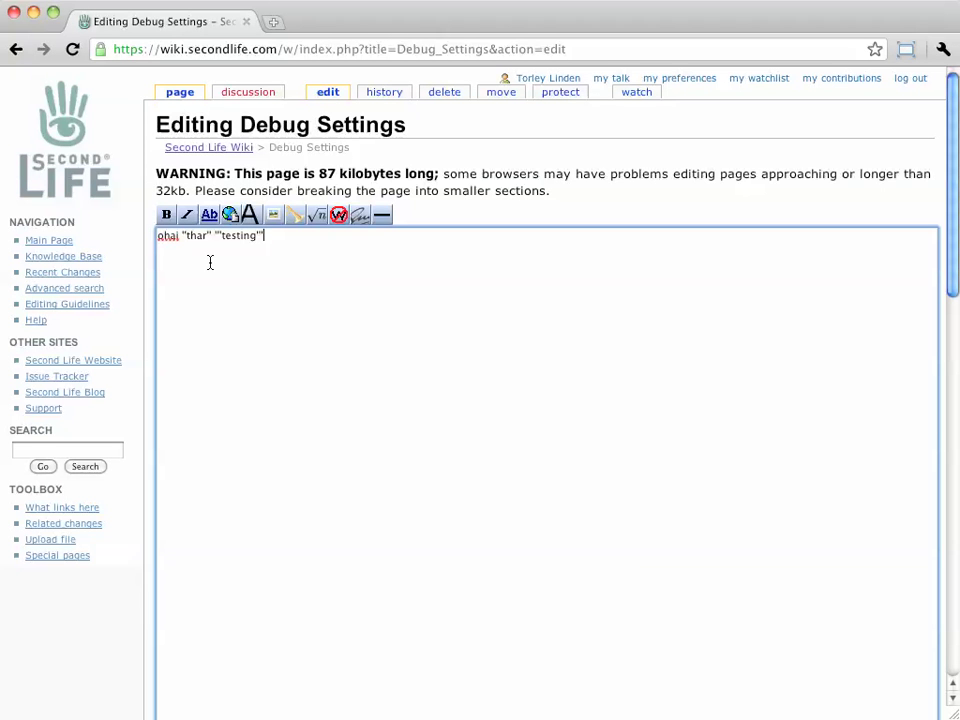
# Check the Debug Settings revision history, reopen the page source, and delete the "ohai thar testing" line and the blank lines below it
pyautogui.click(375, 100)
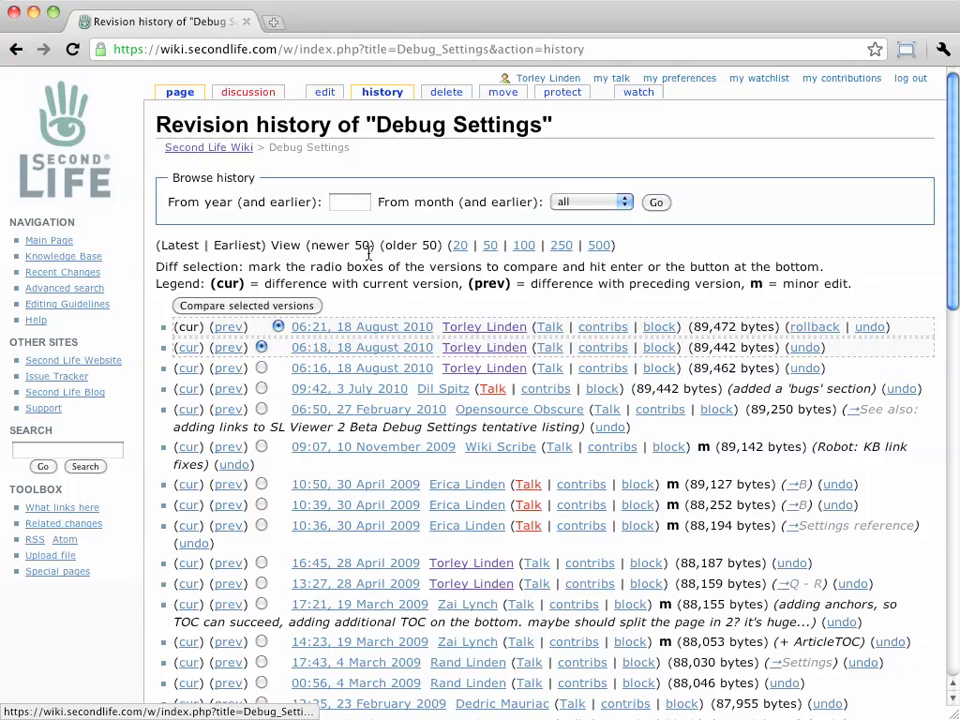
pyautogui.click(325, 93)
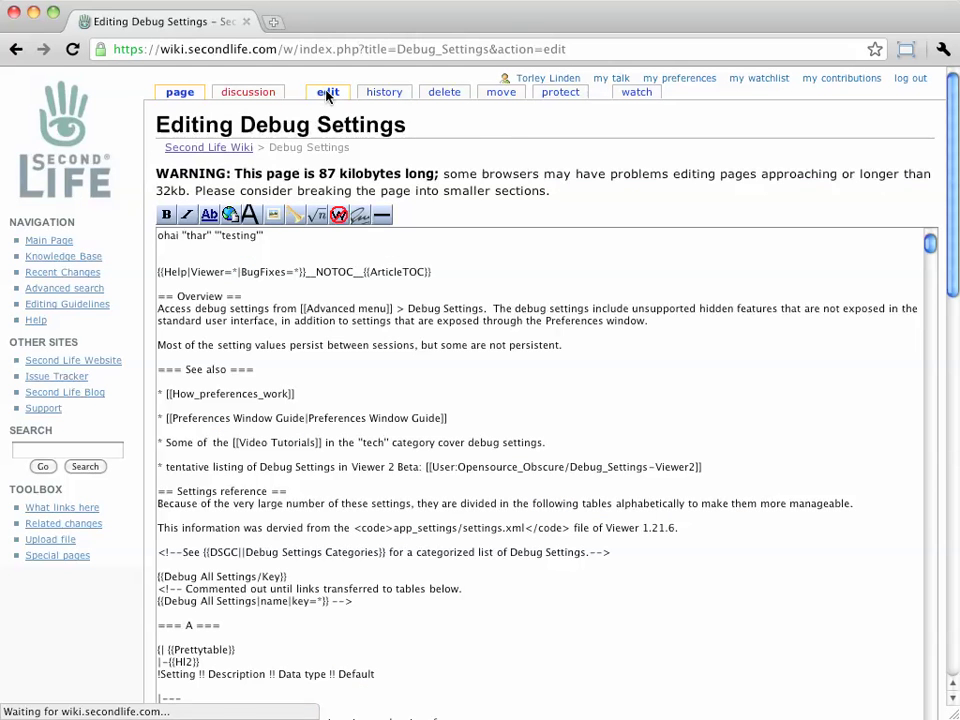
pyautogui.moveTo(264, 236); pyautogui.dragTo(152, 230)
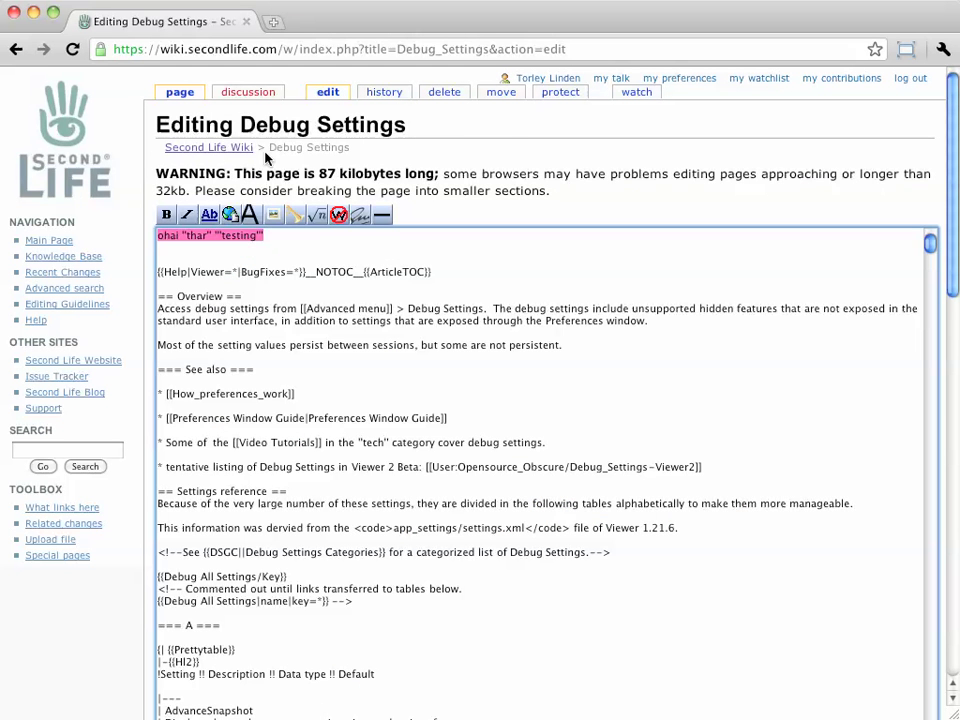
pyautogui.press('Delete')
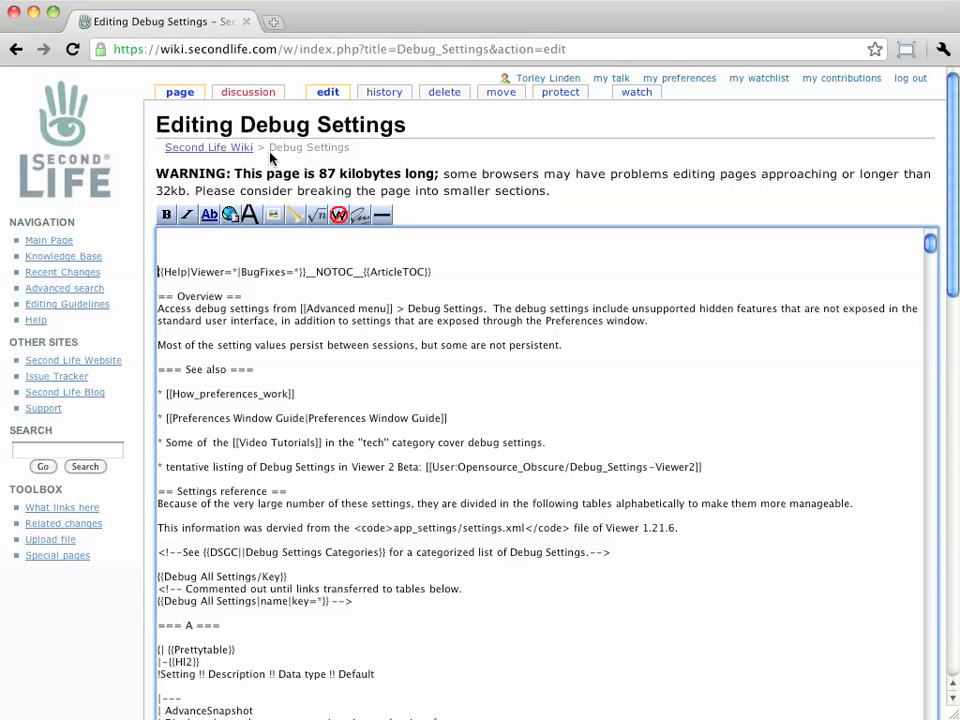
pyautogui.press('BackSpace')
pyautogui.press('BackSpace')
# Save the Debug Settings page with the test text removed, leaving the summary empty
pyautogui.scroll(-5, 122, 621)
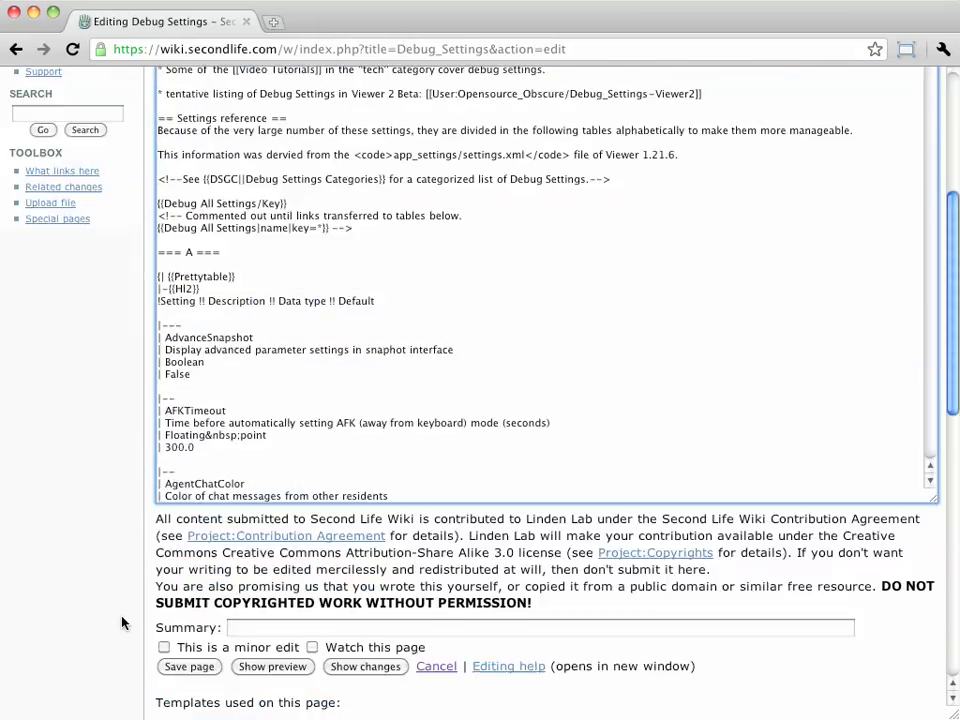
pyautogui.scroll(-10, 122, 621)
pyautogui.scroll(3, 122, 621)
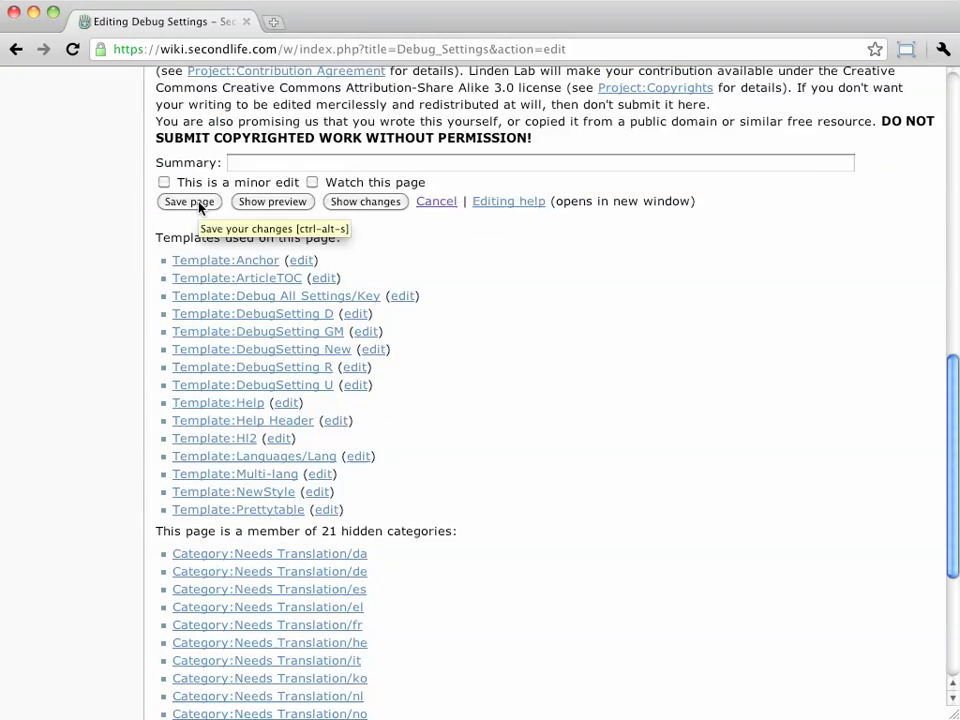
pyautogui.click(199, 203)
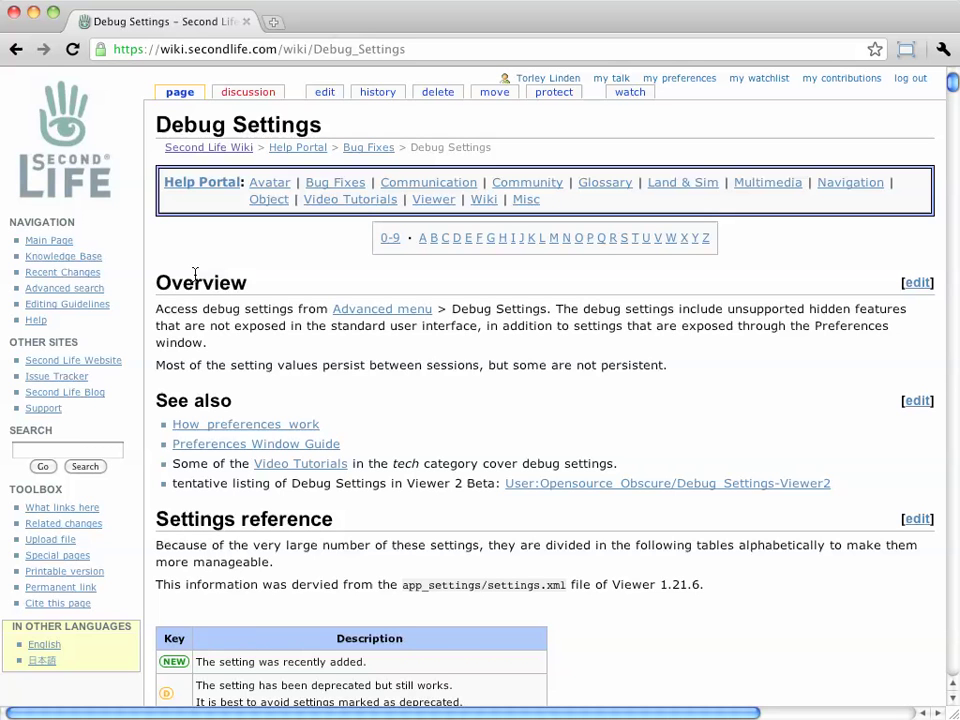
# Open the wiki's Editing Guidelines and skim its sections from About through Related Articles
pyautogui.click(91, 305)
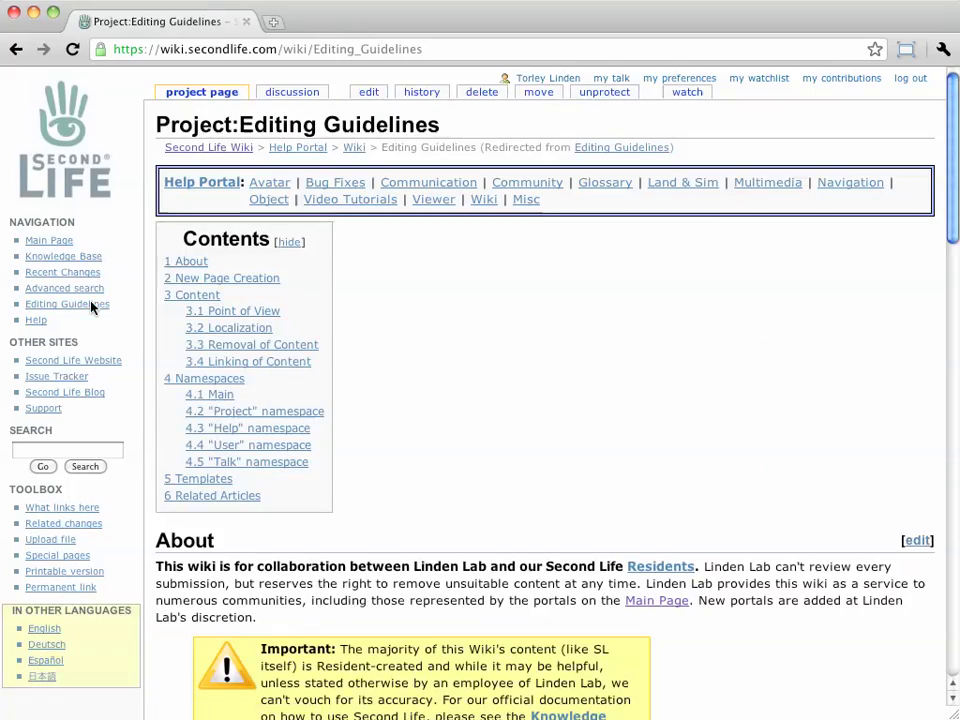
pyautogui.scroll(-7, 161, 437)
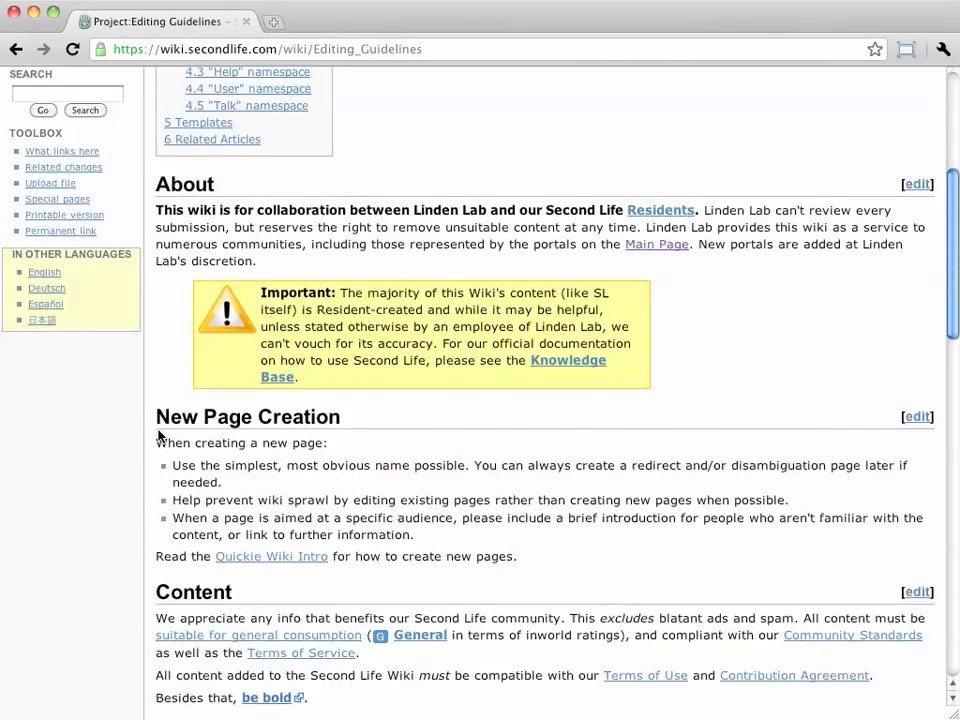
pyautogui.scroll(-8, 158, 436)
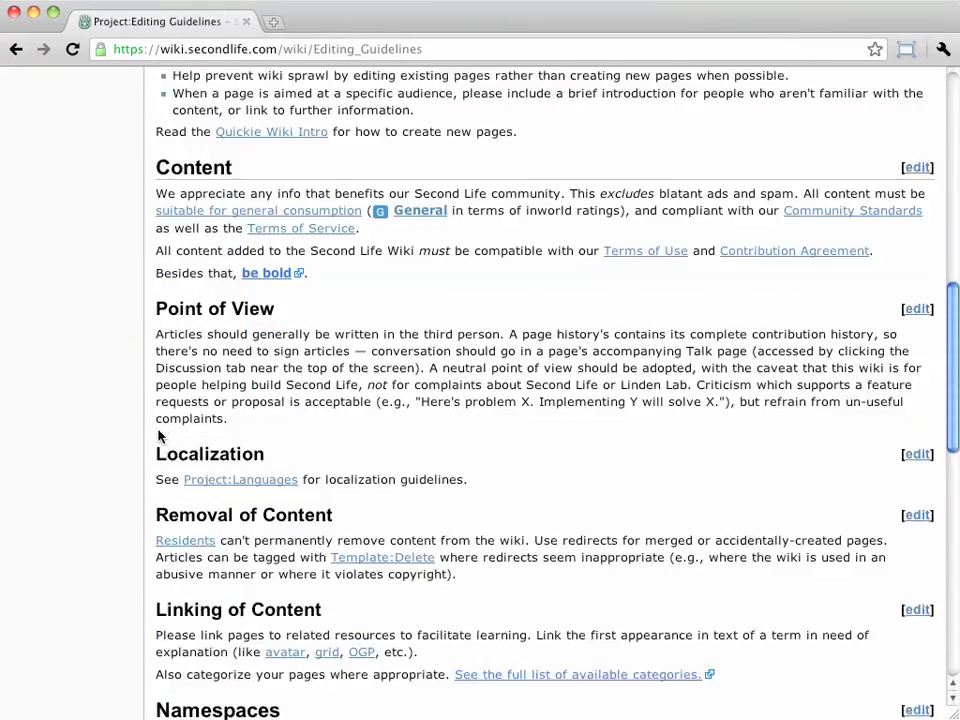
pyautogui.scroll(-12, 158, 436)
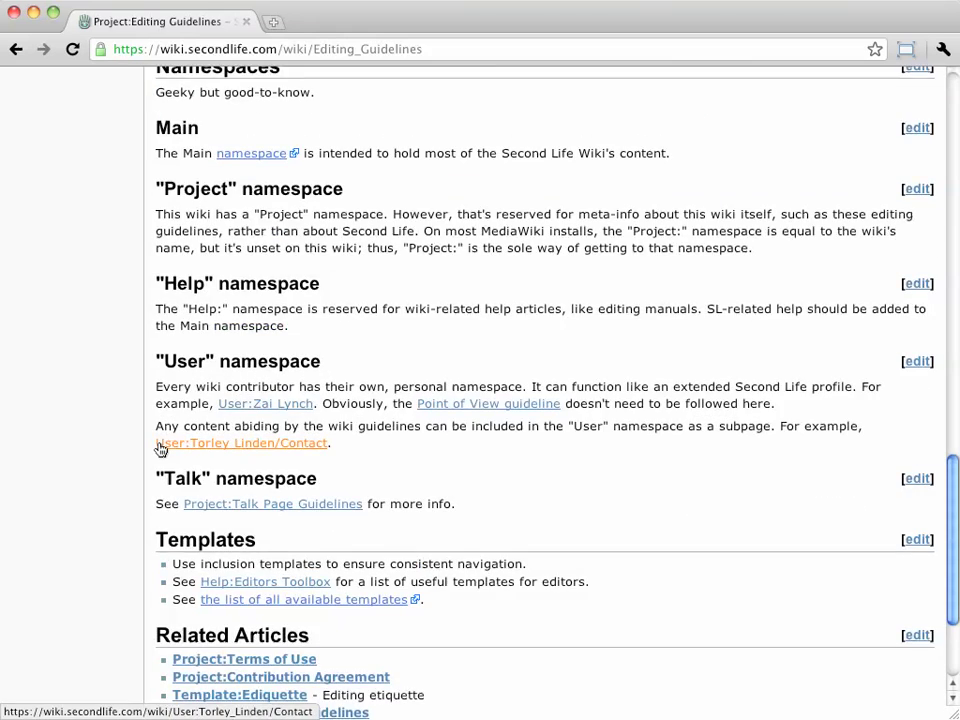
pyautogui.scroll(7, 160, 450)
pyautogui.scroll(5, 158, 455)
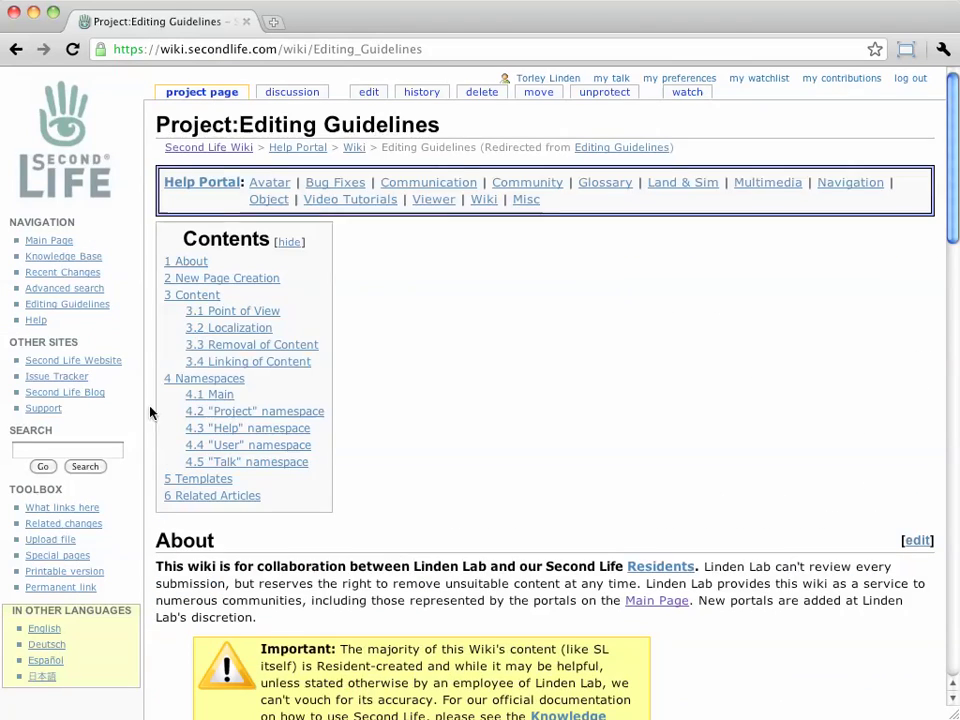
# Open the wiki's Help:Contents page and examine its Overview section, including the list of video tour topics
pyautogui.click(45, 325)
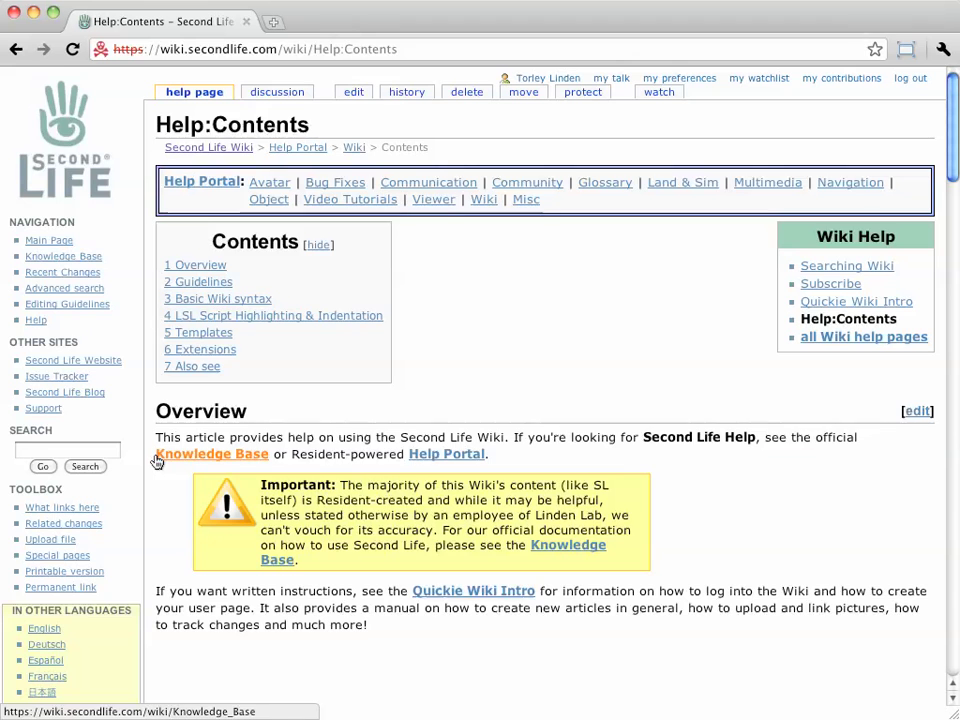
pyautogui.scroll(-5, 155, 461)
pyautogui.scroll(-6, 155, 461)
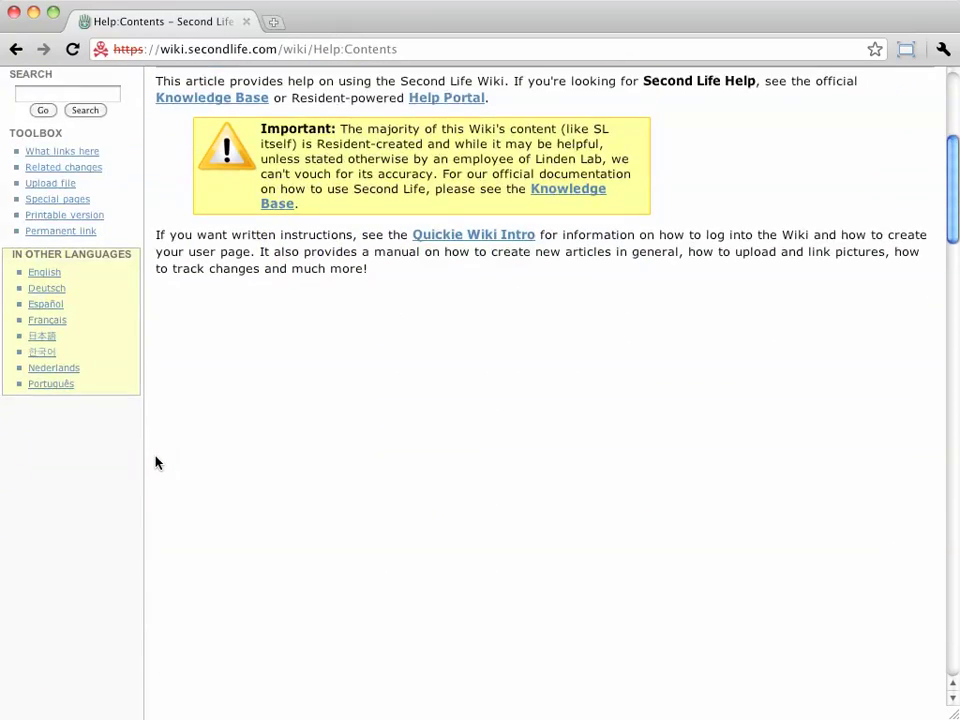
pyautogui.scroll(-1, 131, 448)
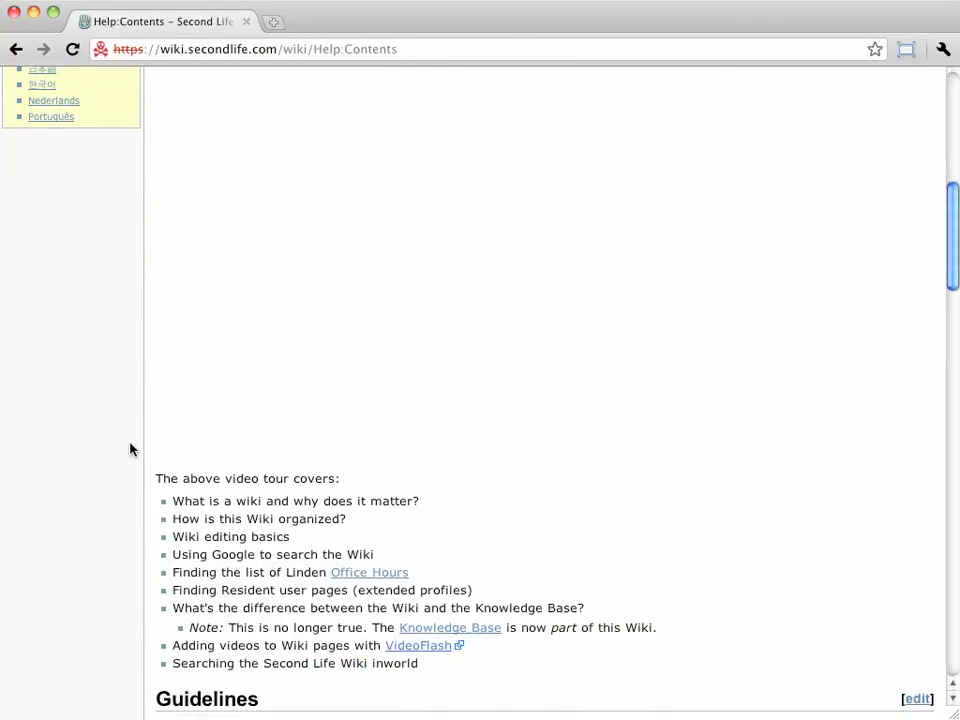
pyautogui.scroll(2, 131, 448)
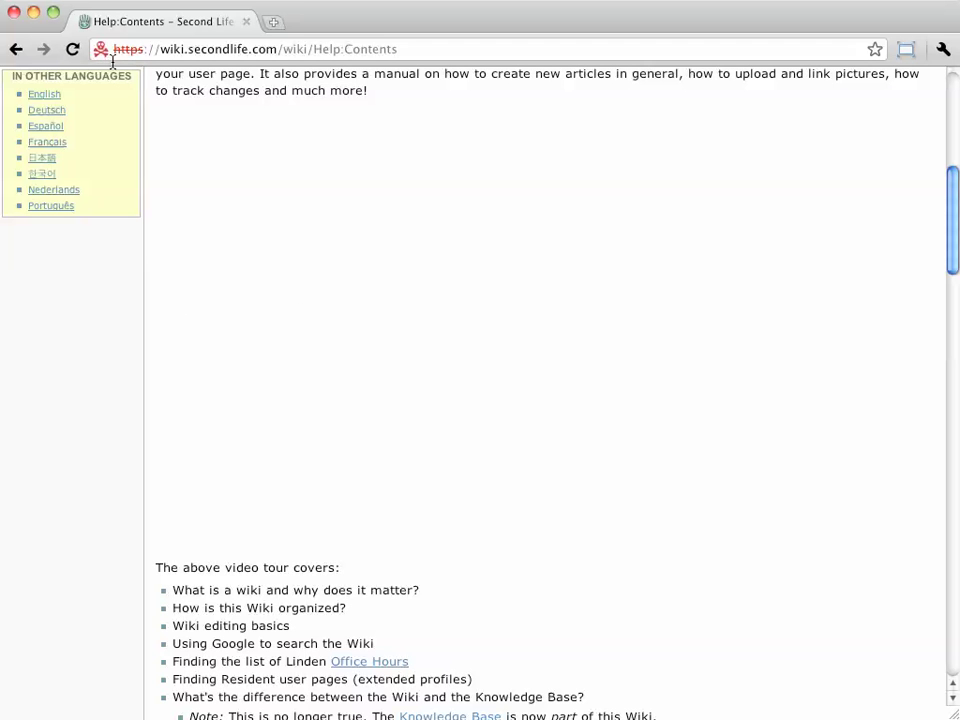
# Examine the Basic Wiki syntax table on the help page, and skim the remaining sections through Templates and Also see
pyautogui.scroll(-15, 99, 438)
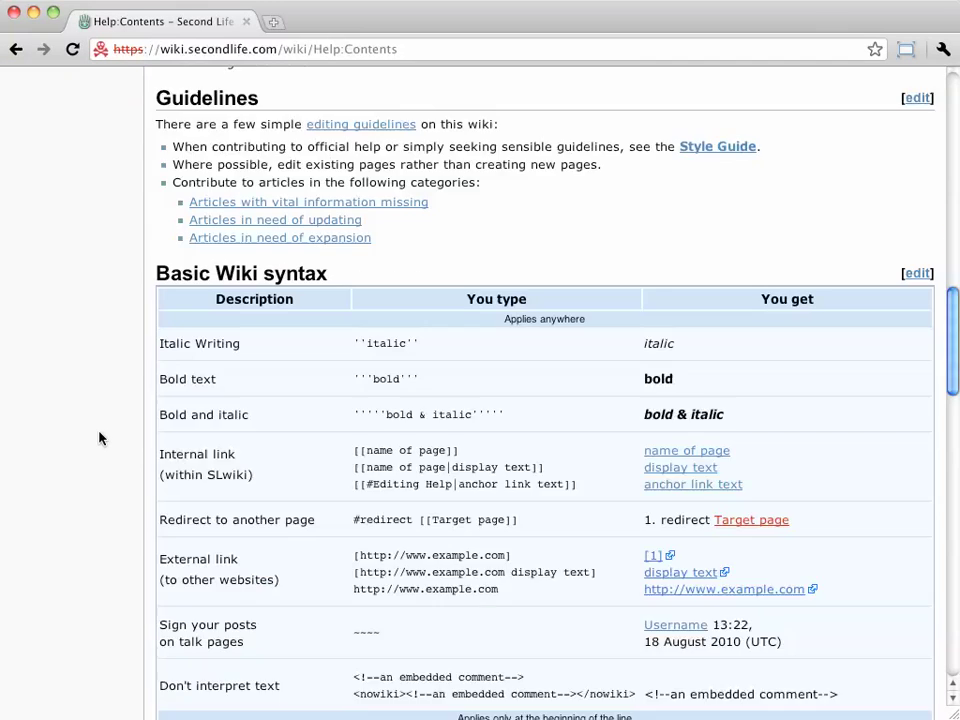
pyautogui.scroll(-2, 99, 438)
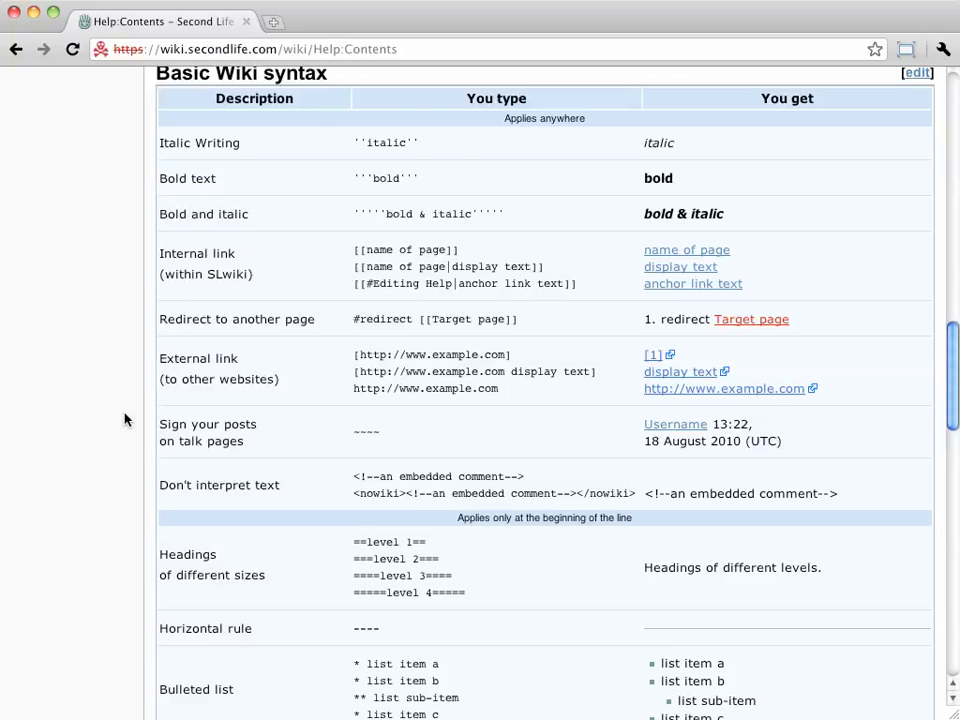
pyautogui.scroll(-7, 125, 419)
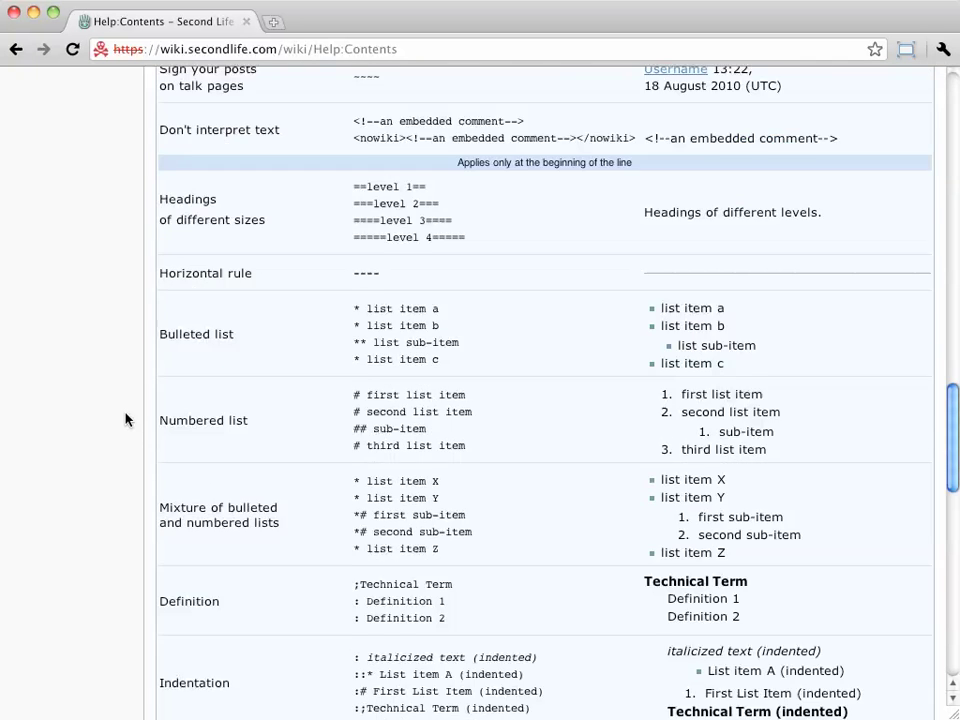
pyautogui.scroll(-3, 125, 419)
pyautogui.scroll(8, 220, 342)
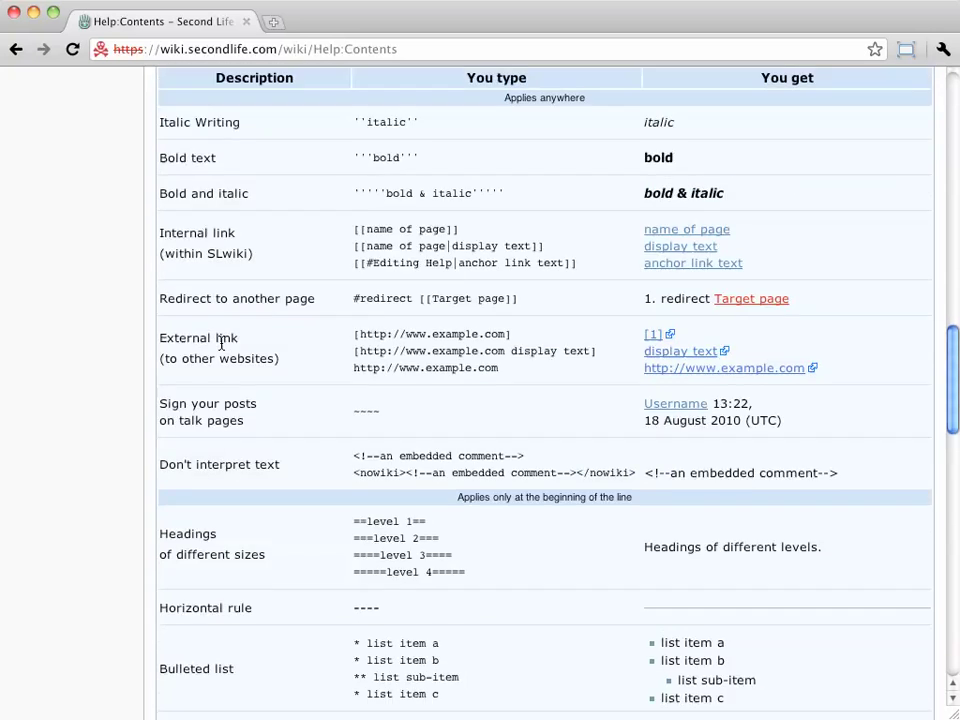
pyautogui.scroll(2, 221, 344)
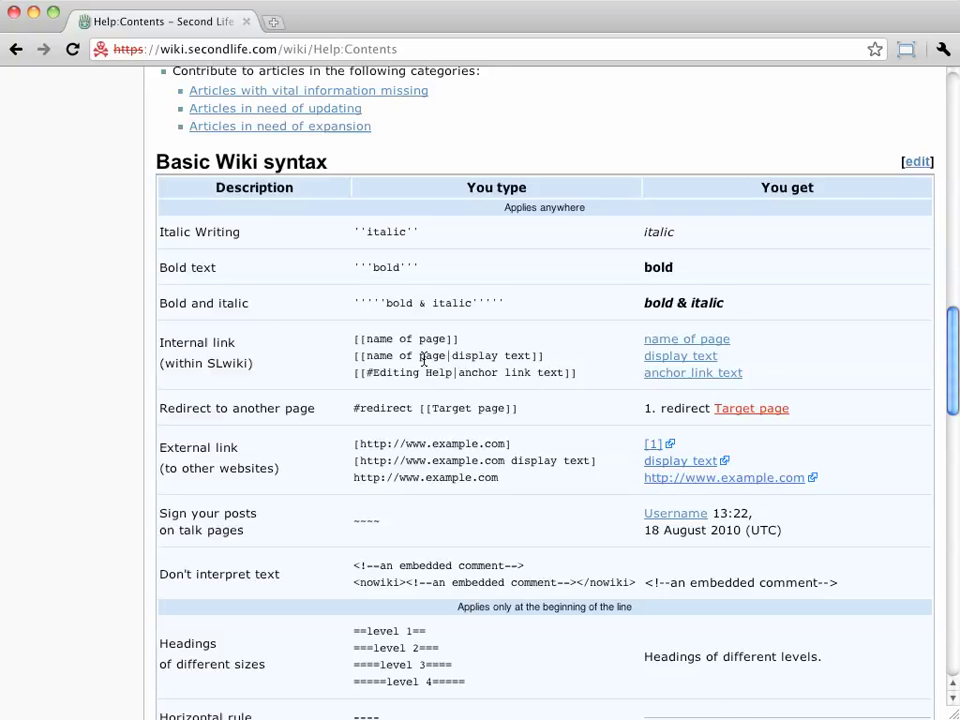
pyautogui.scroll(-20, 446, 450)
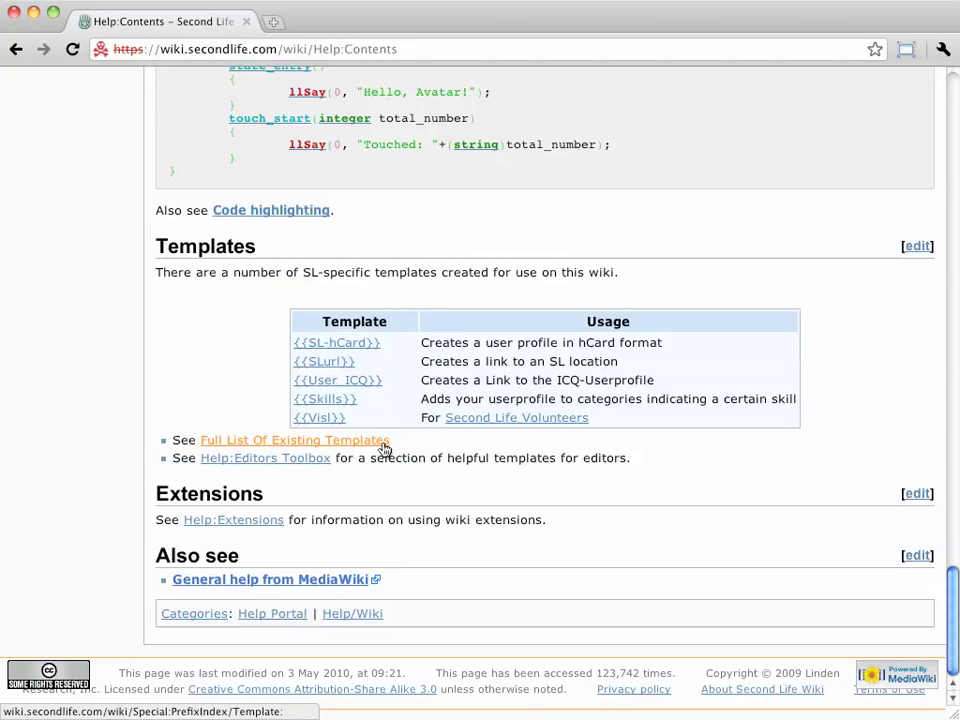
pyautogui.scroll(20, 383, 452)
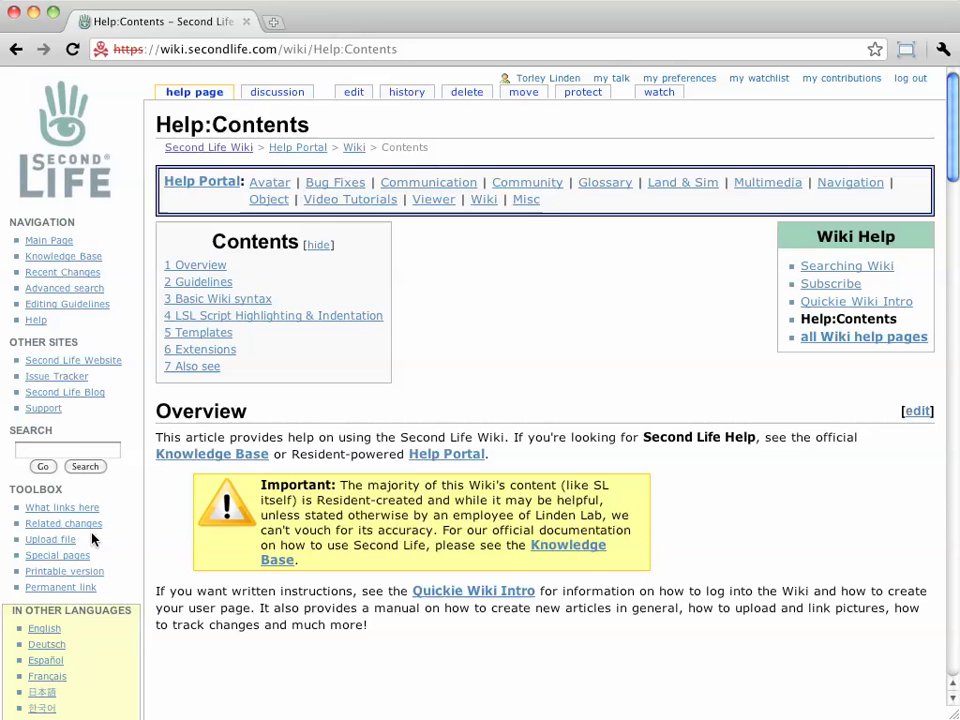
# Open the logged-in account's user page, and review the full list of that user's contributions
pyautogui.click(540, 78)
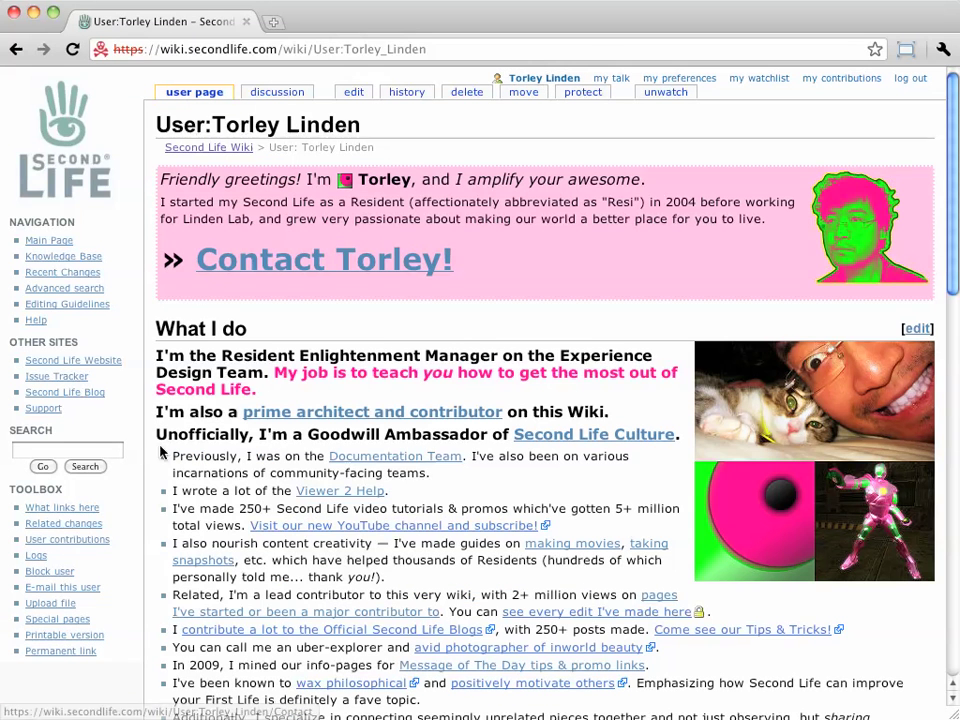
pyautogui.click(85, 545)
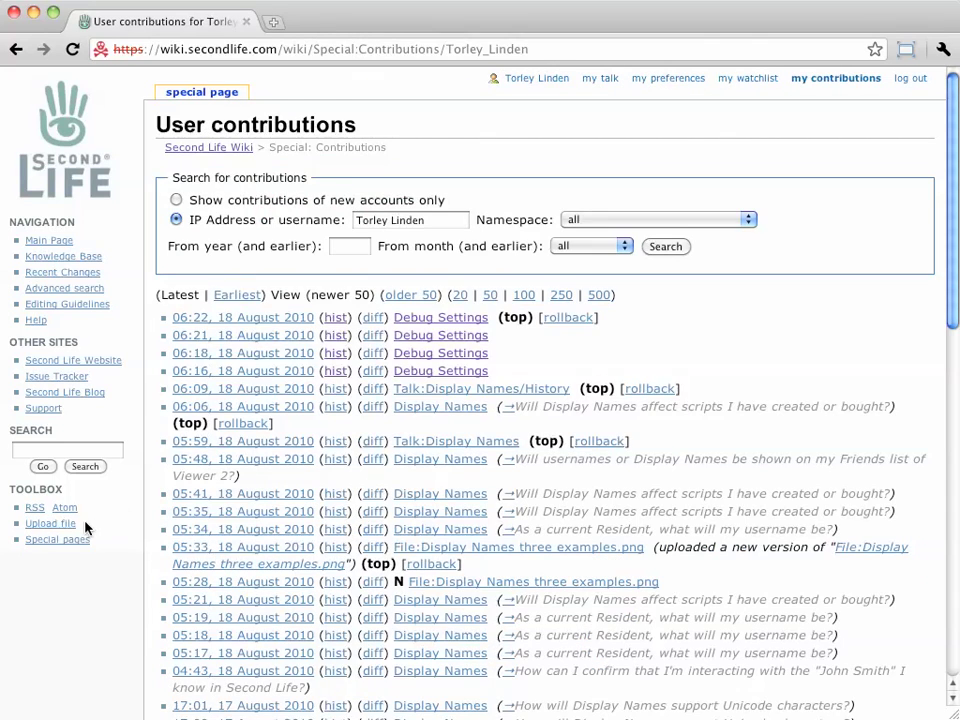
pyautogui.press('BackSpace')
pyautogui.click(66, 546)
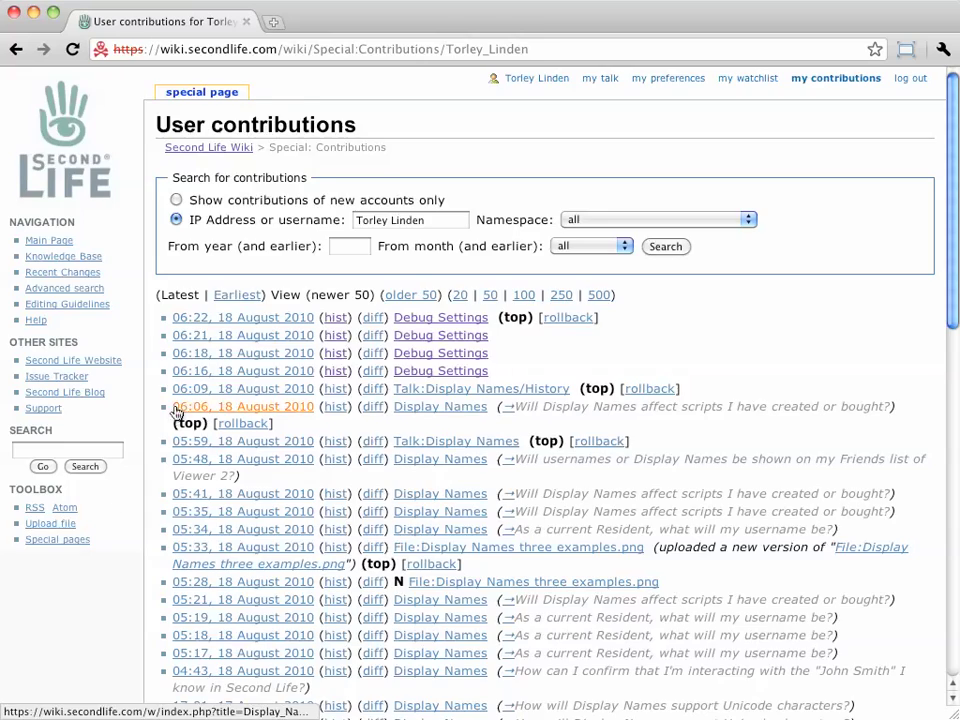
pyautogui.scroll(-2, 182, 400)
pyautogui.scroll(-15, 165, 428)
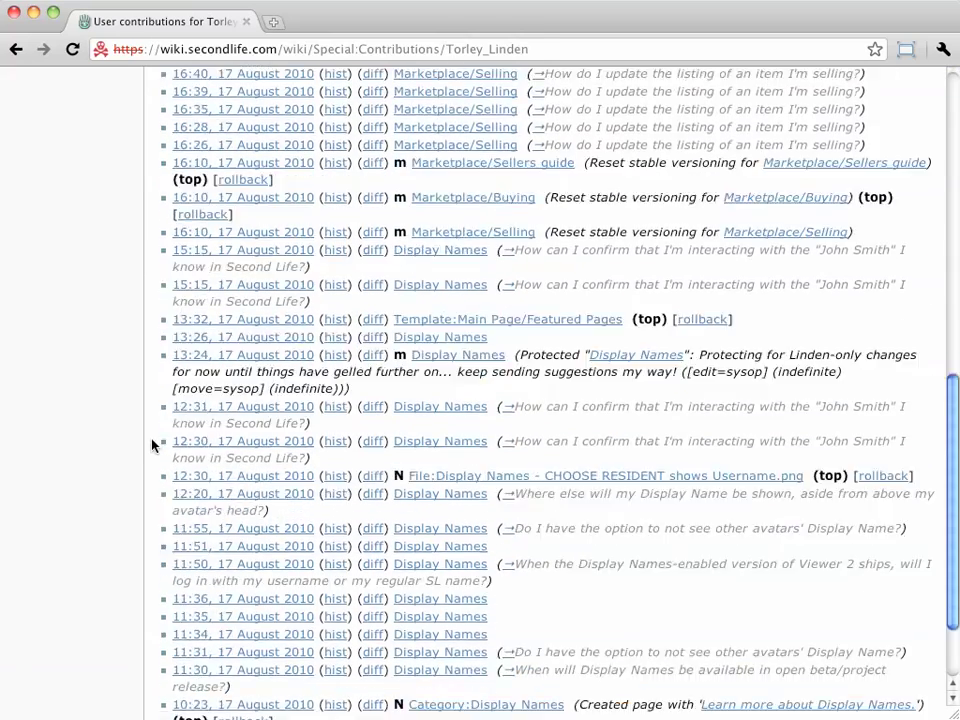
pyautogui.scroll(15, 144, 462)
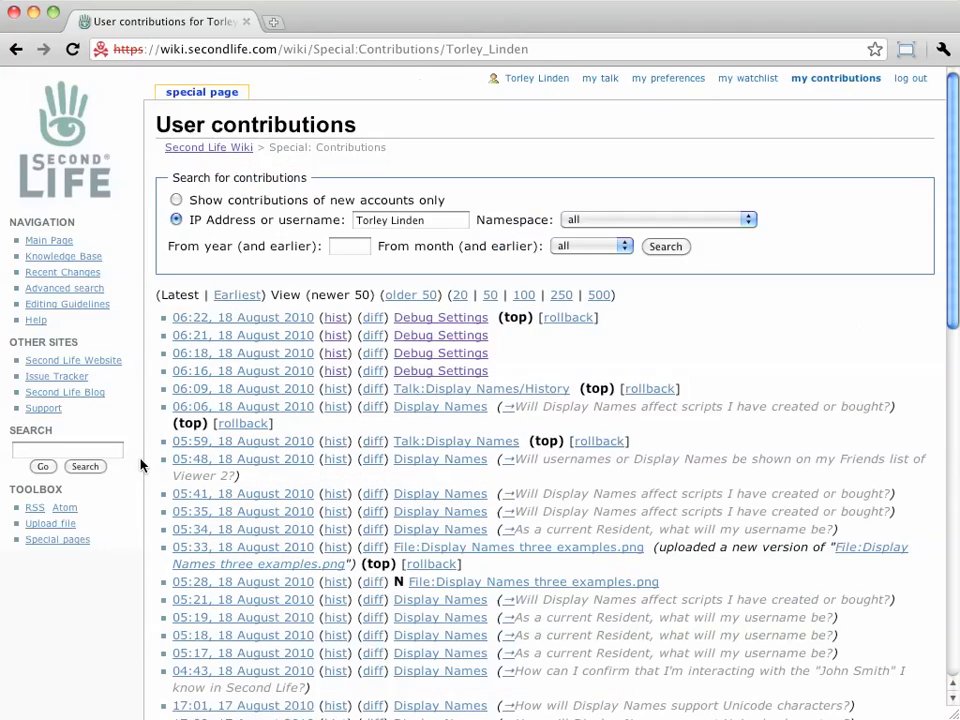